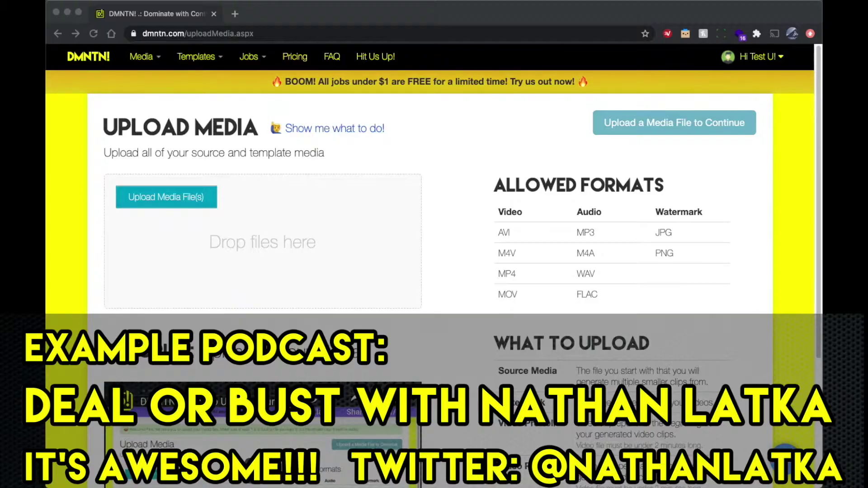
Step: Upload DealOrBust.mp4 by dropping it in, then continue to its media status page
{"action": "left_click_drag", "start_coordinate": [656, 266], "coordinate": [249, 248]}
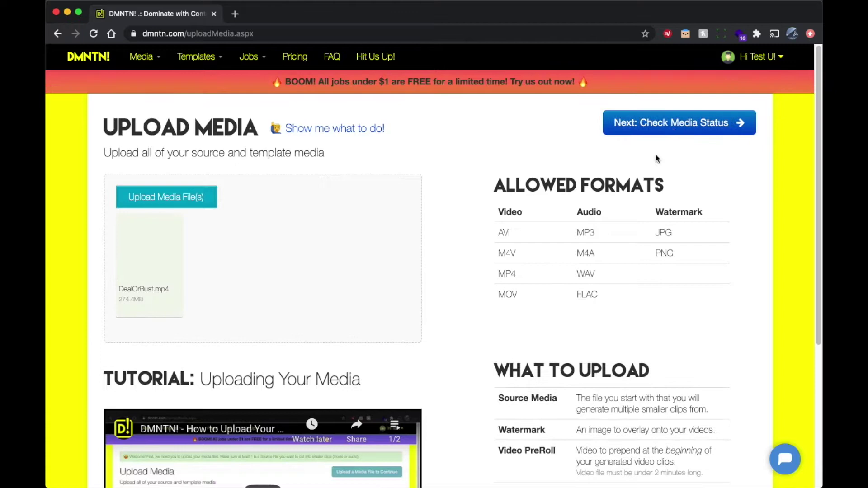
{"action": "left_click", "coordinate": [681, 132]}
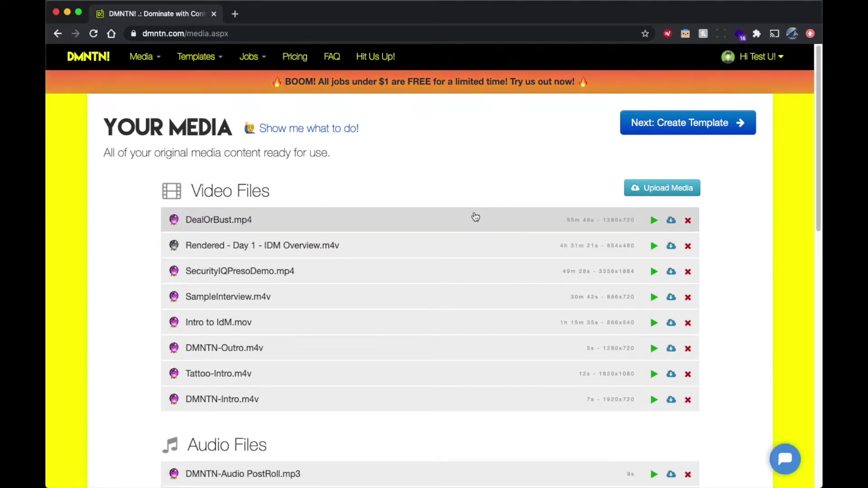
Step: Start a new job from the DealOrBust.mp4 row under Video Files
{"action": "left_click", "coordinate": [473, 217]}
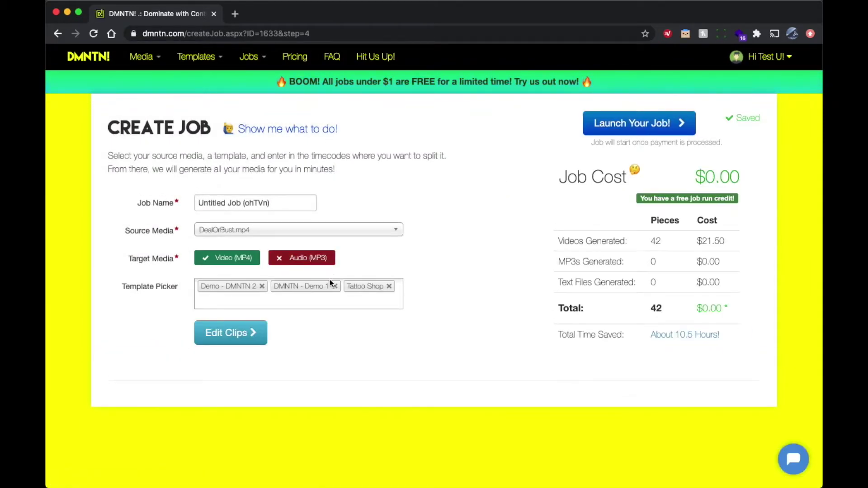
Step: Enable Audio (MP3) output, remove the Demo - DMNTN 2 template, and go to Edit Clips
{"action": "left_click", "coordinate": [302, 258]}
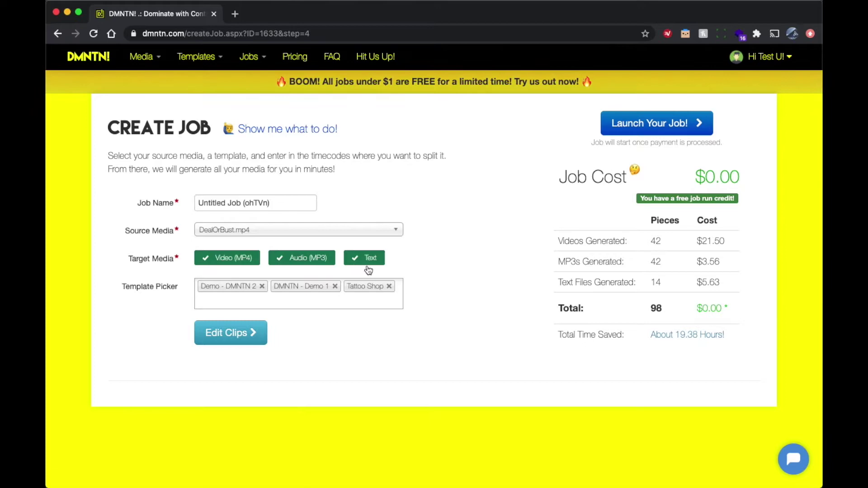
{"action": "left_click", "coordinate": [262, 287]}
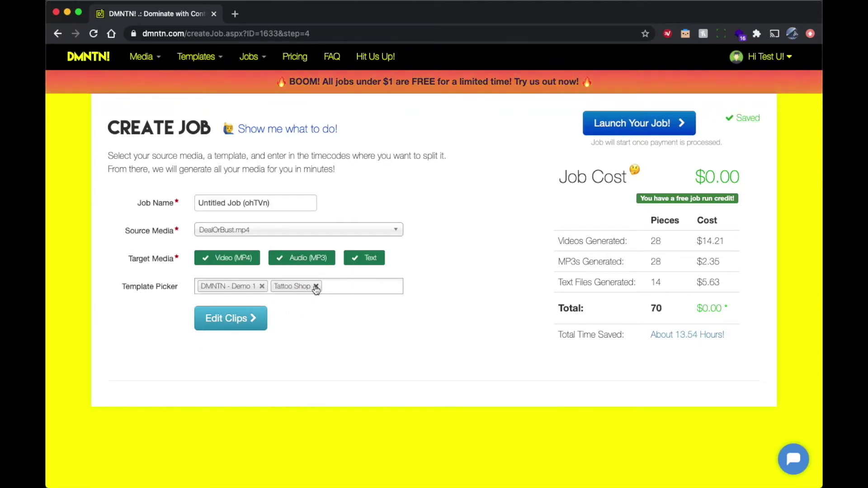
{"action": "left_click", "coordinate": [242, 319]}
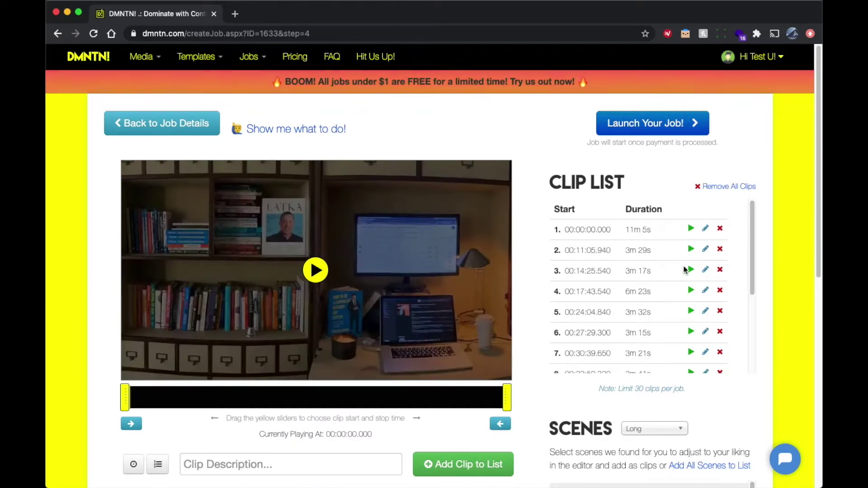
{"action": "scroll", "coordinate": [687, 258], "scroll_direction": "down", "scroll_amount": 5}
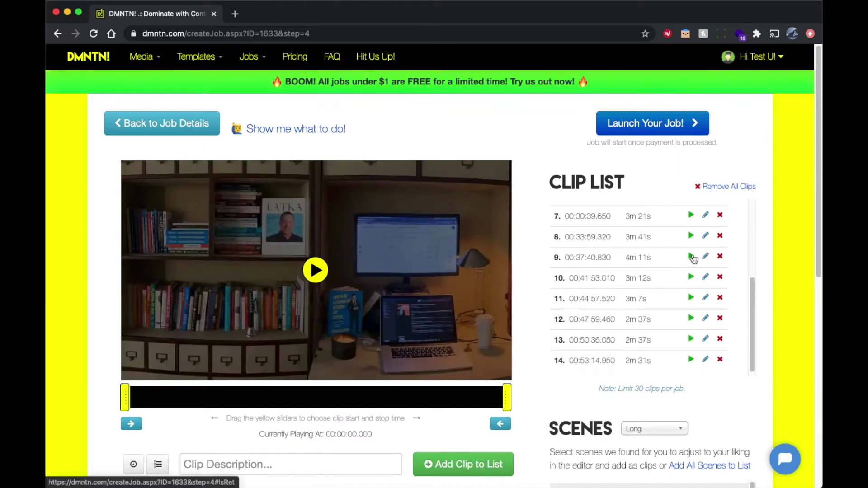
{"action": "left_click", "coordinate": [693, 257]}
{"action": "left_click", "coordinate": [677, 205]}
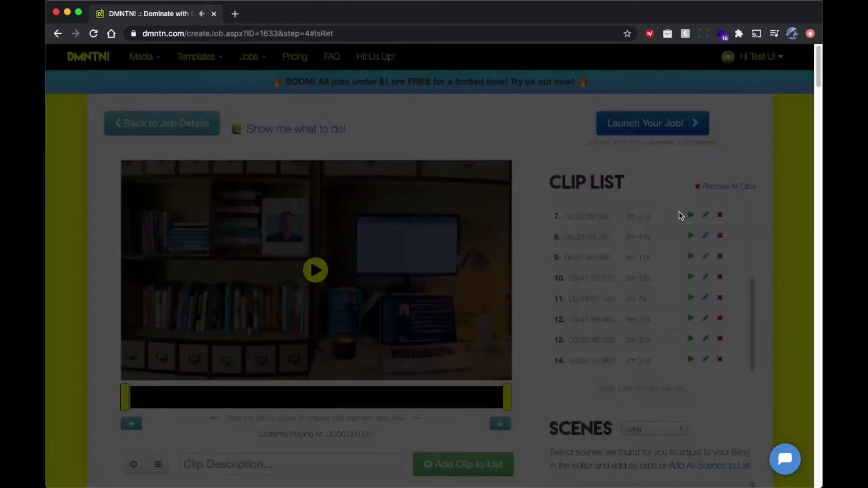
{"action": "scroll", "coordinate": [757, 320], "scroll_direction": "down", "scroll_amount": 4}
{"action": "scroll", "coordinate": [769, 319], "scroll_direction": "down", "scroll_amount": 2}
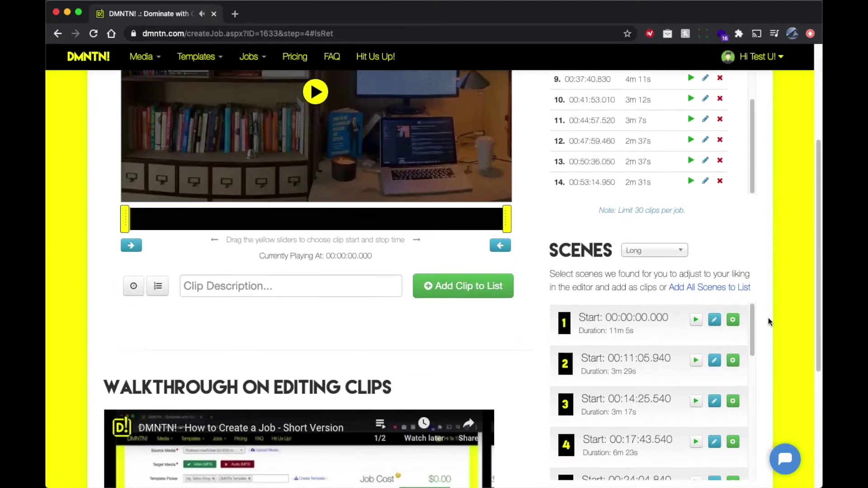
{"action": "scroll", "coordinate": [690, 347], "scroll_direction": "down", "scroll_amount": 6}
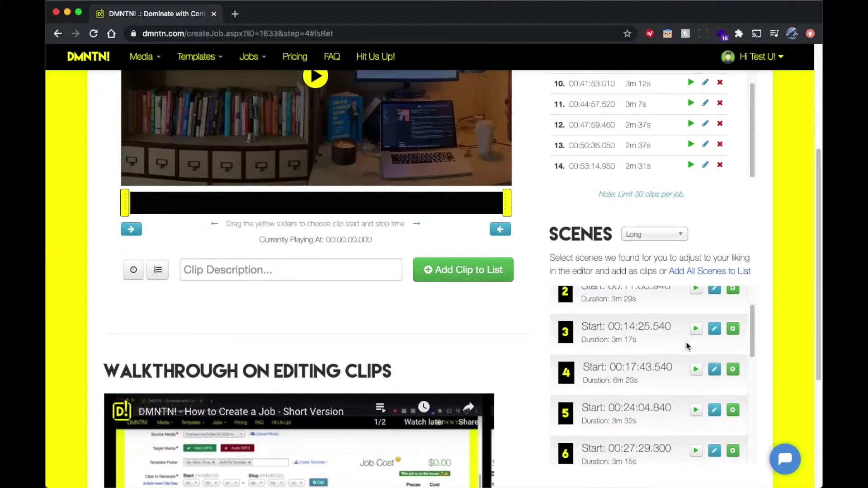
Step: Switch suggested scenes to Shortest length and preview scene 127
{"action": "left_click", "coordinate": [675, 235]}
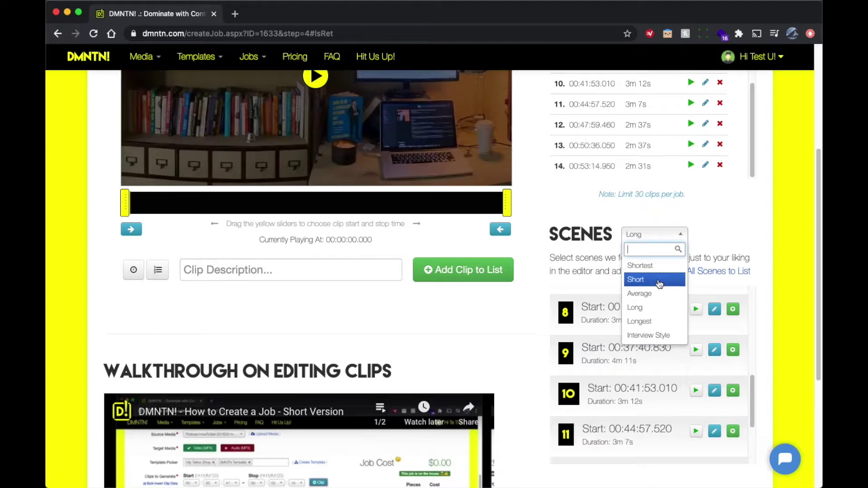
{"action": "left_click", "coordinate": [658, 267]}
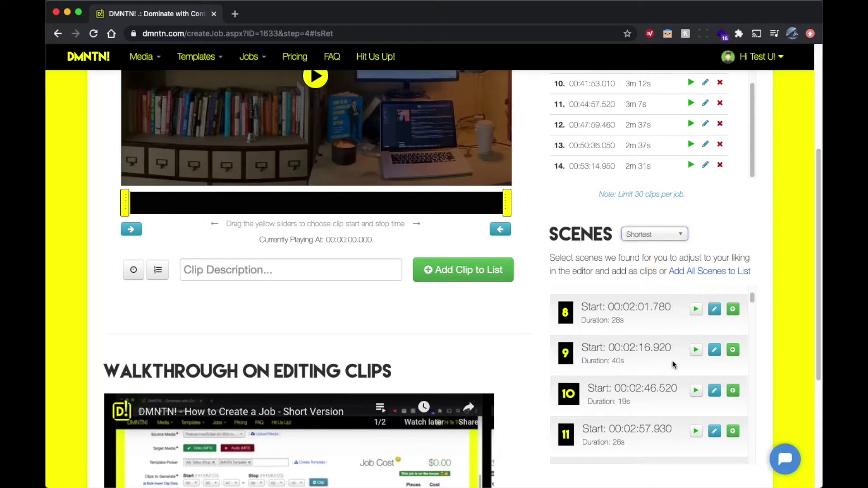
{"action": "scroll", "coordinate": [673, 364], "scroll_direction": "down", "scroll_amount": 20}
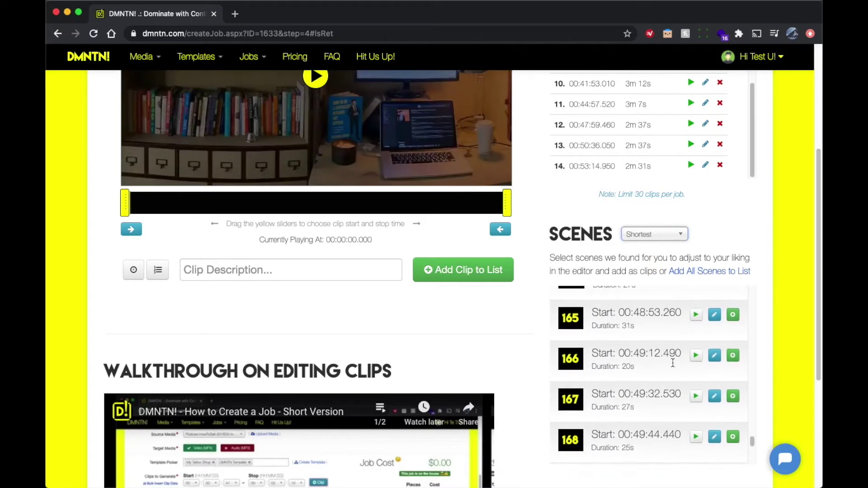
{"action": "scroll", "coordinate": [673, 363], "scroll_direction": "up", "scroll_amount": 20}
{"action": "scroll", "coordinate": [672, 363], "scroll_direction": "down", "scroll_amount": 8}
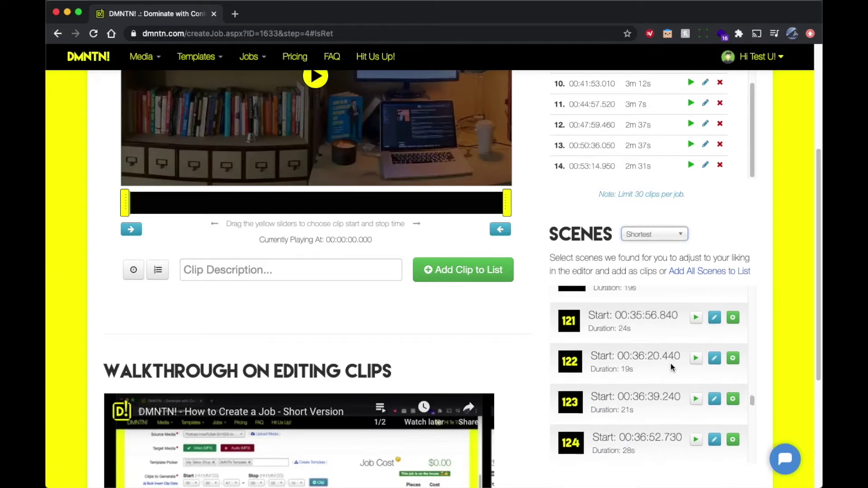
{"action": "scroll", "coordinate": [671, 364], "scroll_direction": "down", "scroll_amount": 4}
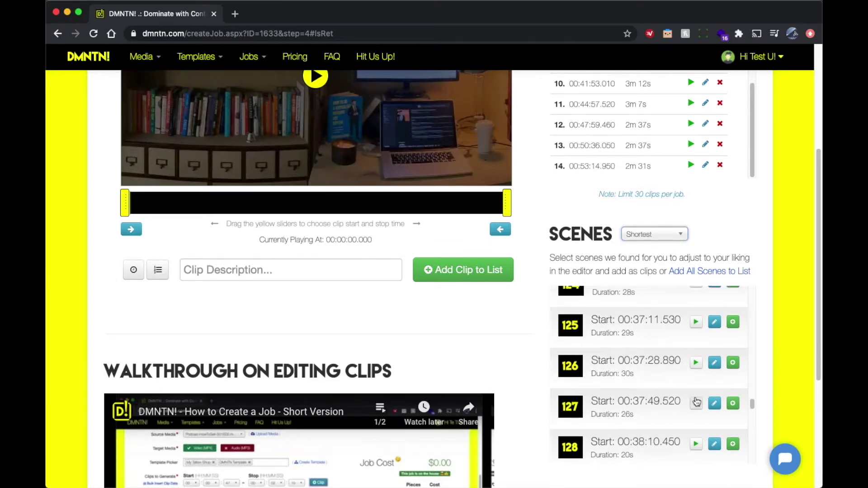
{"action": "left_click", "coordinate": [696, 402]}
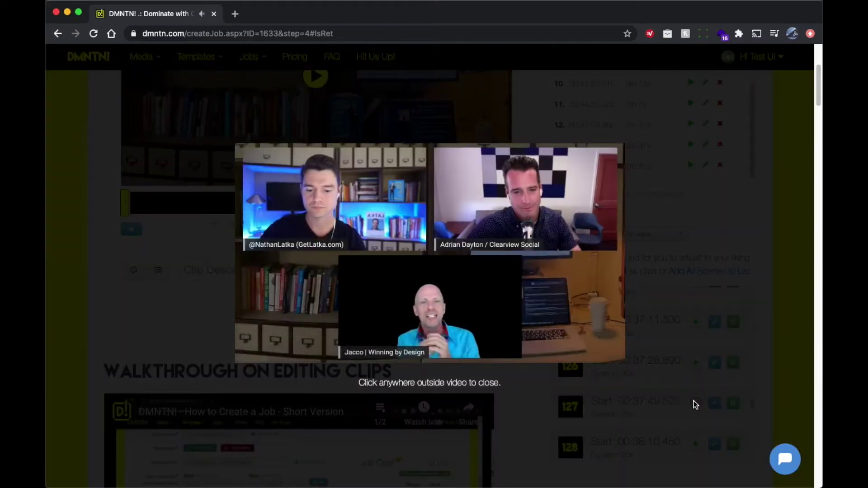
{"action": "left_click", "coordinate": [678, 392]}
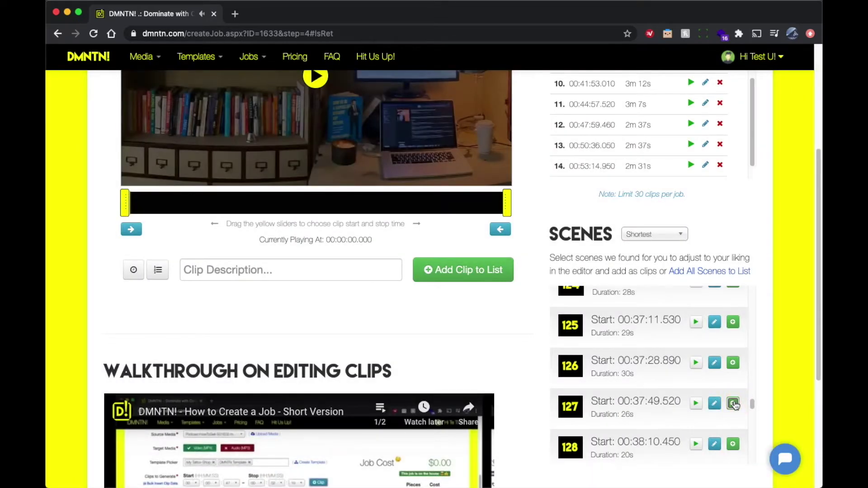
Step: Preview scene 75 from the Shortest scene set
{"action": "scroll", "coordinate": [675, 385], "scroll_direction": "up", "scroll_amount": 20}
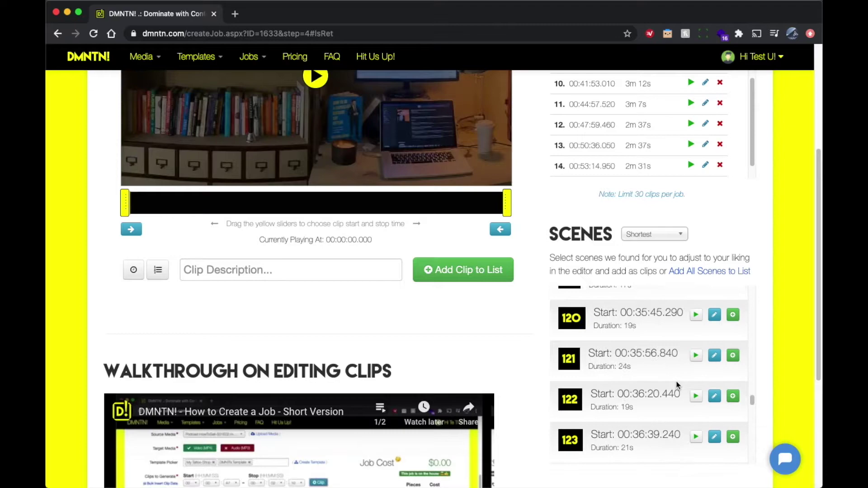
{"action": "scroll", "coordinate": [677, 383], "scroll_direction": "up", "scroll_amount": 10}
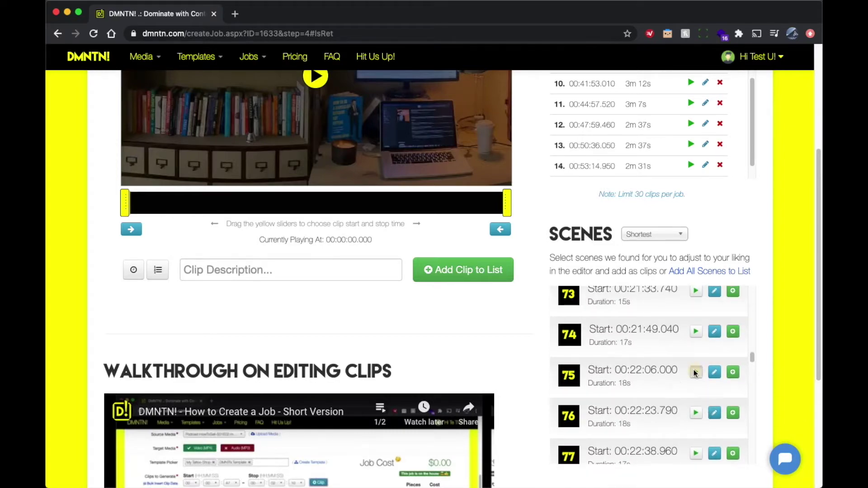
{"action": "scroll", "coordinate": [696, 373], "scroll_direction": "down", "scroll_amount": 3}
{"action": "left_click", "coordinate": [696, 333]}
{"action": "left_click", "coordinate": [650, 314]}
Step: Try Short, then settle on Average scene length and preview scene 88
{"action": "left_click", "coordinate": [655, 234]}
{"action": "left_click", "coordinate": [654, 278]}
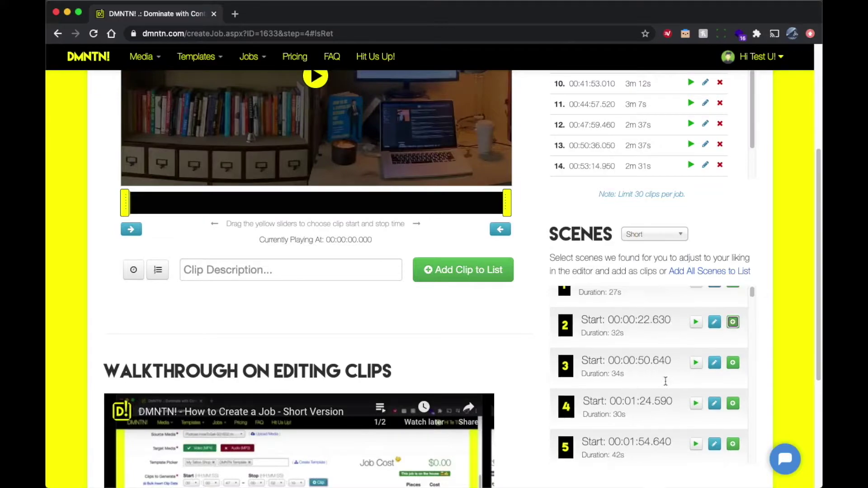
{"action": "scroll", "coordinate": [695, 379], "scroll_direction": "down", "scroll_amount": 12}
{"action": "key", "text": "Down"}
{"action": "key", "text": "Down"}
{"action": "key", "text": "Return"}
{"action": "scroll", "coordinate": [733, 382], "scroll_direction": "down", "scroll_amount": 5}
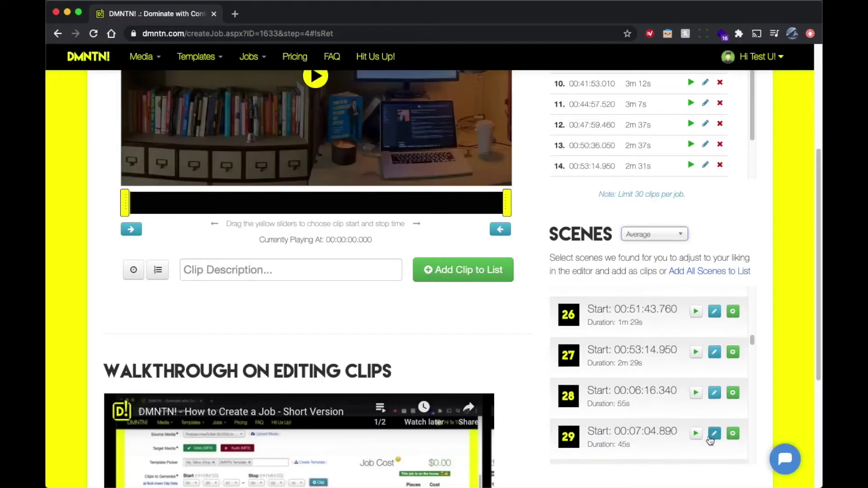
{"action": "scroll", "coordinate": [711, 441], "scroll_direction": "down", "scroll_amount": 20}
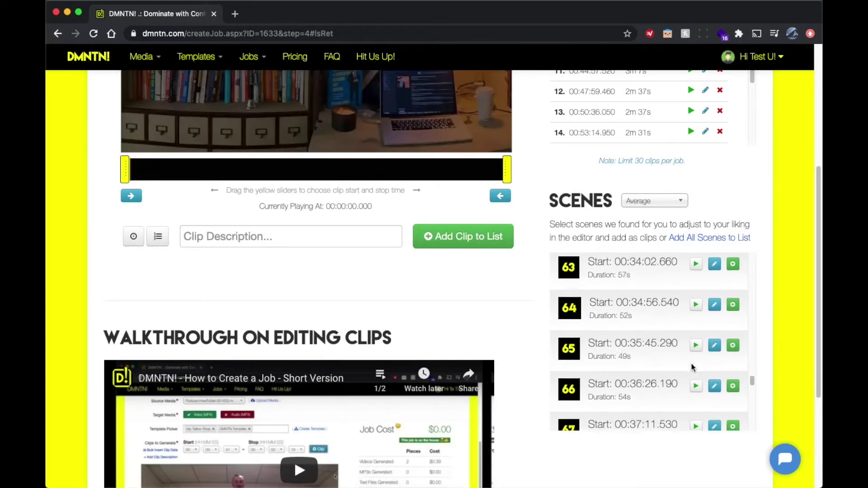
{"action": "scroll", "coordinate": [691, 364], "scroll_direction": "down", "scroll_amount": 10}
{"action": "left_click", "coordinate": [697, 332]}
{"action": "left_click", "coordinate": [697, 358]}
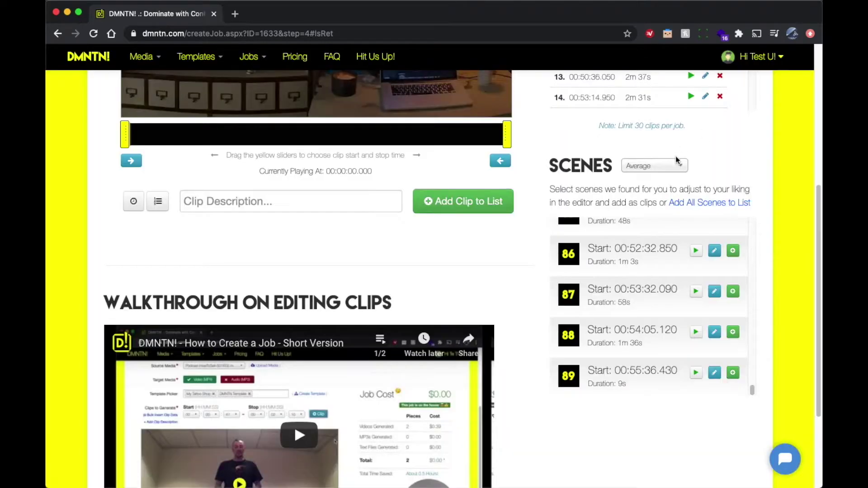
Step: Switch scenes to Longest and add scene 6 (00:38:39.810, 4m 12s) as clip 24
{"action": "left_click", "coordinate": [661, 168]}
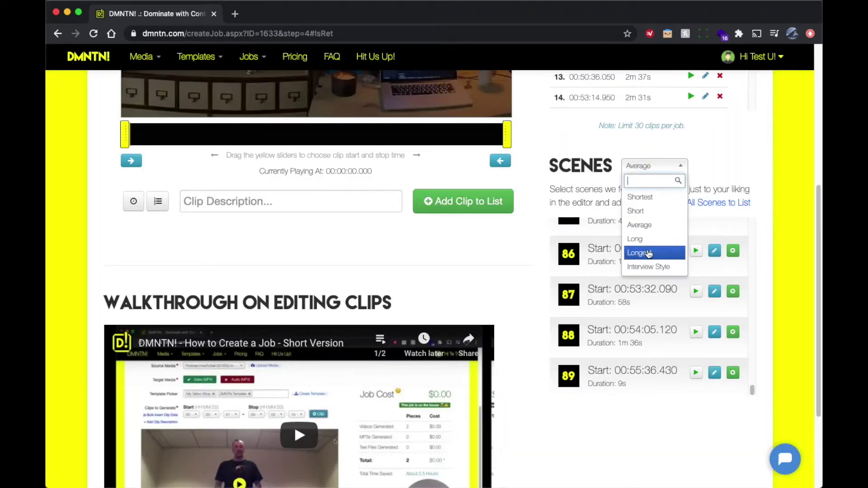
{"action": "left_click", "coordinate": [649, 254]}
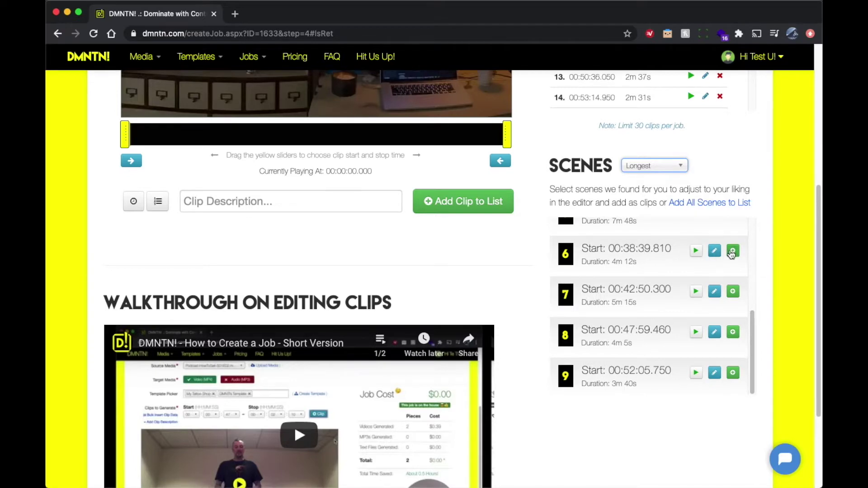
{"action": "scroll", "coordinate": [730, 181], "scroll_direction": "up", "scroll_amount": 3}
{"action": "scroll", "coordinate": [687, 147], "scroll_direction": "down", "scroll_amount": 3}
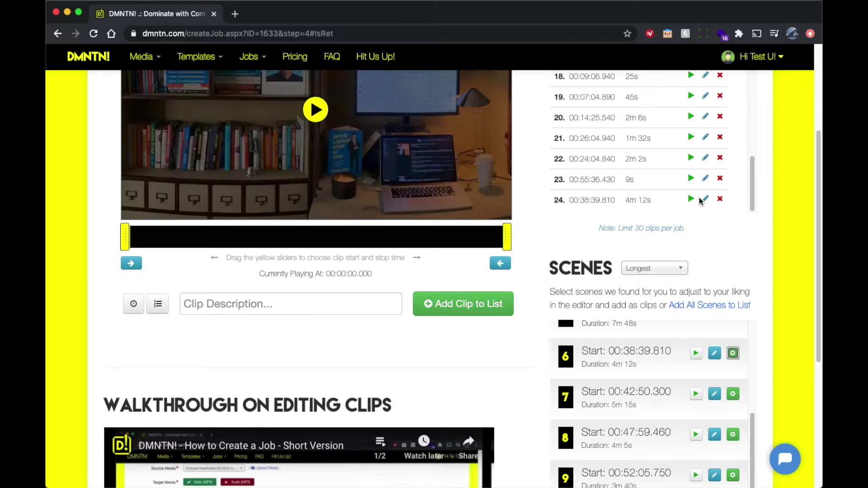
Step: Trim clip 24 to start at 00:38:57.454 (3m 54s) and describe it with the guest's name
{"action": "left_click", "coordinate": [706, 201]}
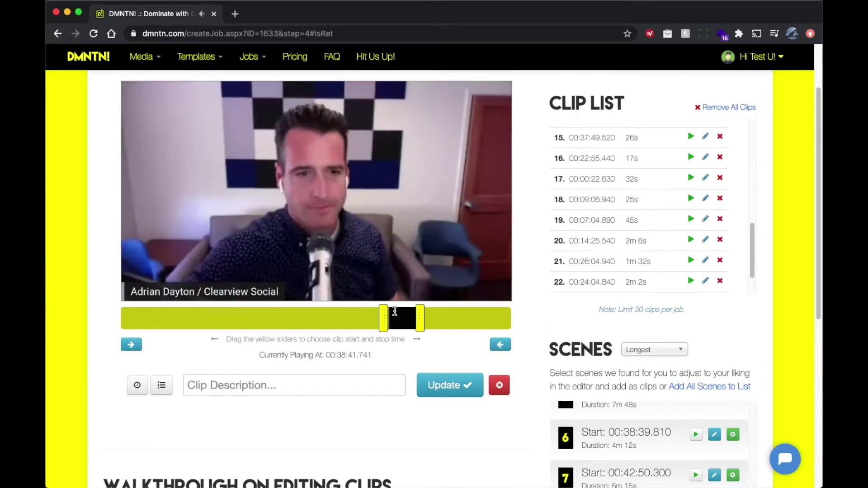
{"action": "left_click", "coordinate": [396, 315]}
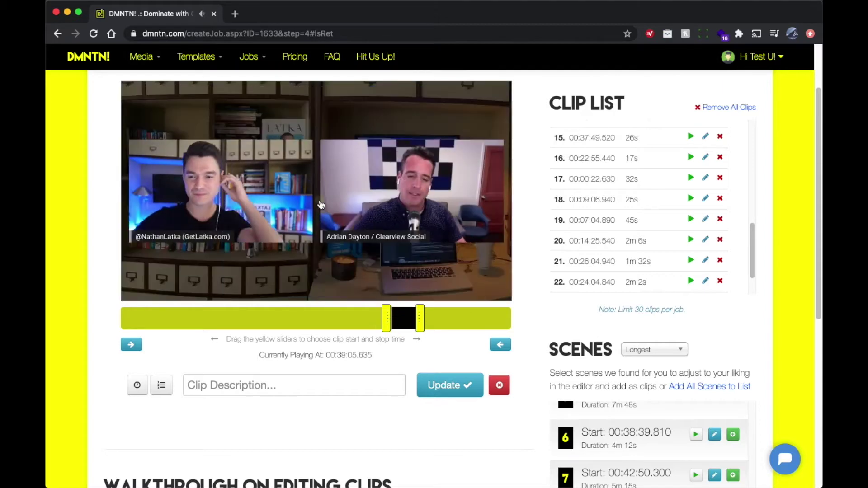
{"action": "left_click_drag", "start_coordinate": [390, 317], "coordinate": [391, 317]}
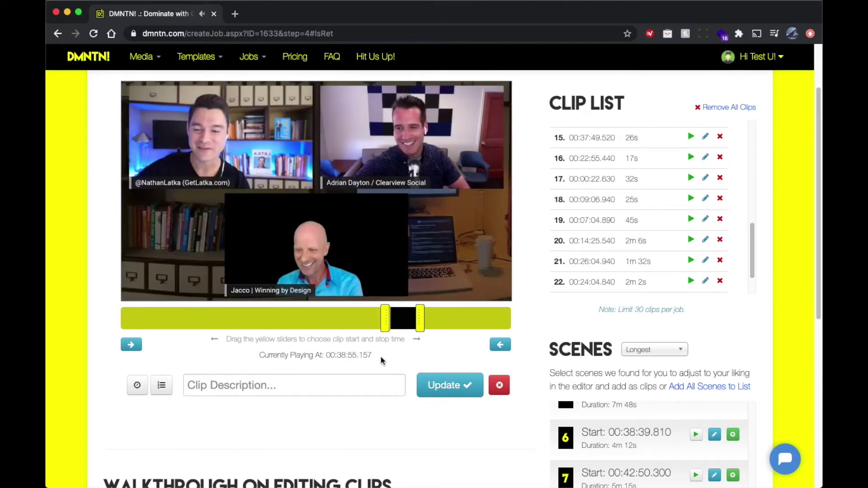
{"action": "left_click", "coordinate": [329, 383]}
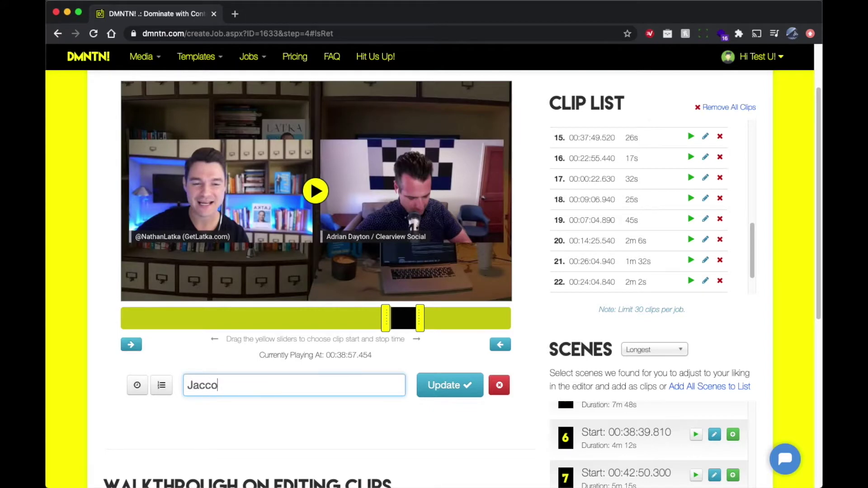
{"action": "left_click", "coordinate": [451, 388]}
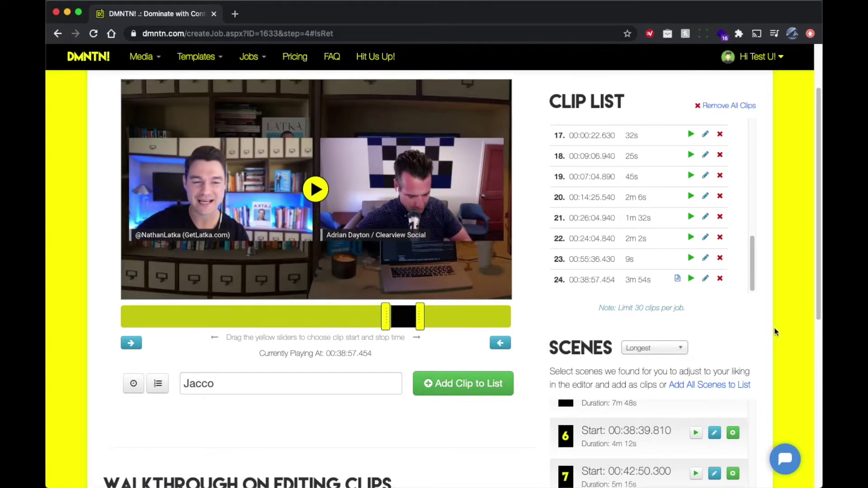
Step: Switch scene detection to Interview Style and preview scene 28
{"action": "scroll", "coordinate": [774, 324], "scroll_direction": "down", "scroll_amount": 4}
{"action": "scroll", "coordinate": [774, 318], "scroll_direction": "up", "scroll_amount": 1}
{"action": "left_click", "coordinate": [662, 232]}
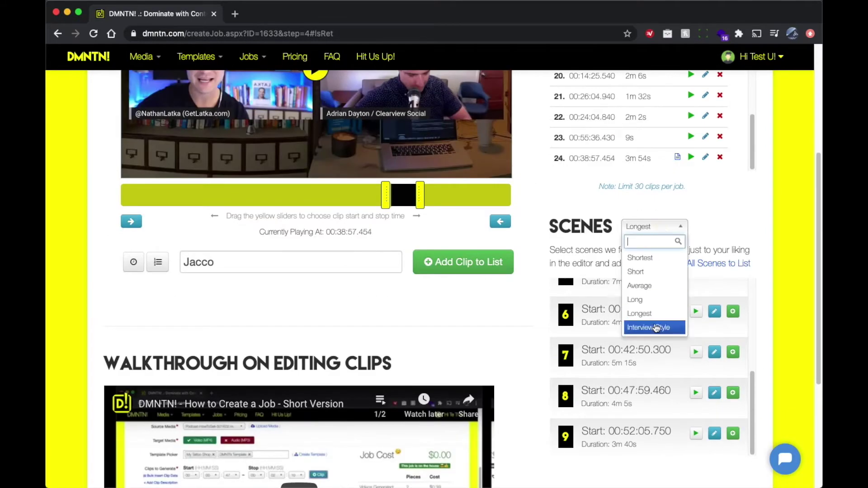
{"action": "left_click", "coordinate": [659, 329]}
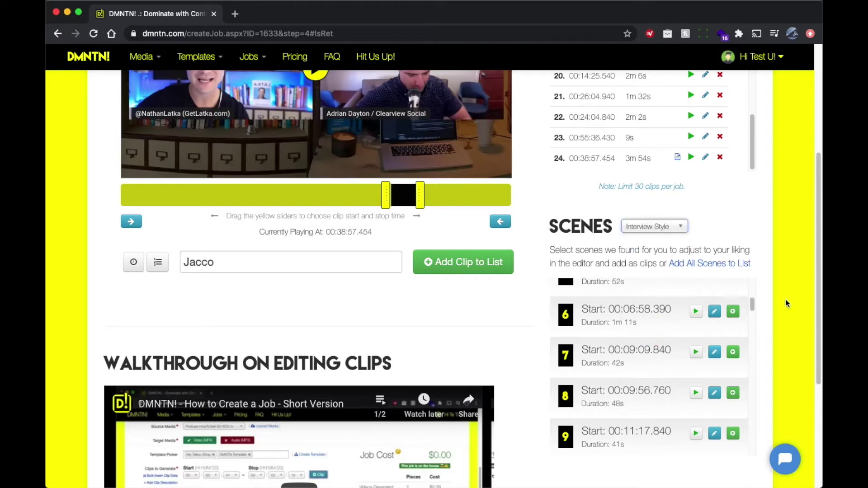
{"action": "scroll", "coordinate": [785, 300], "scroll_direction": "down", "scroll_amount": 2}
{"action": "scroll", "coordinate": [721, 270], "scroll_direction": "up", "scroll_amount": 1}
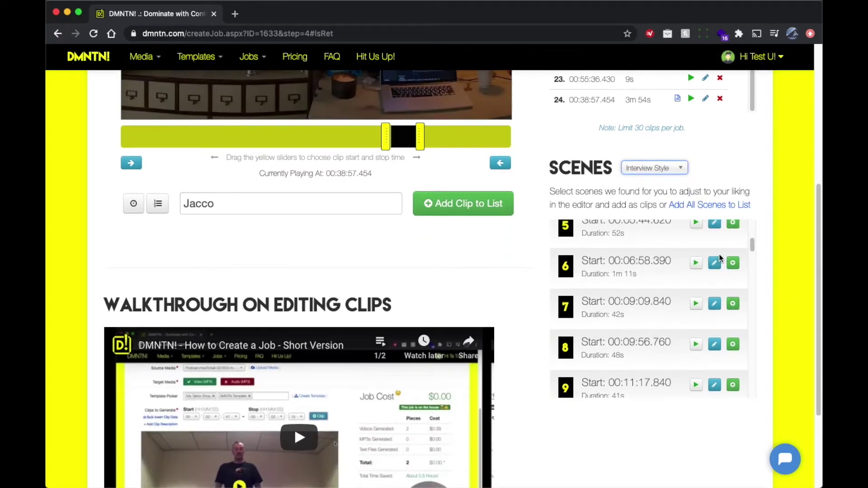
{"action": "scroll", "coordinate": [697, 322], "scroll_direction": "down", "scroll_amount": 3}
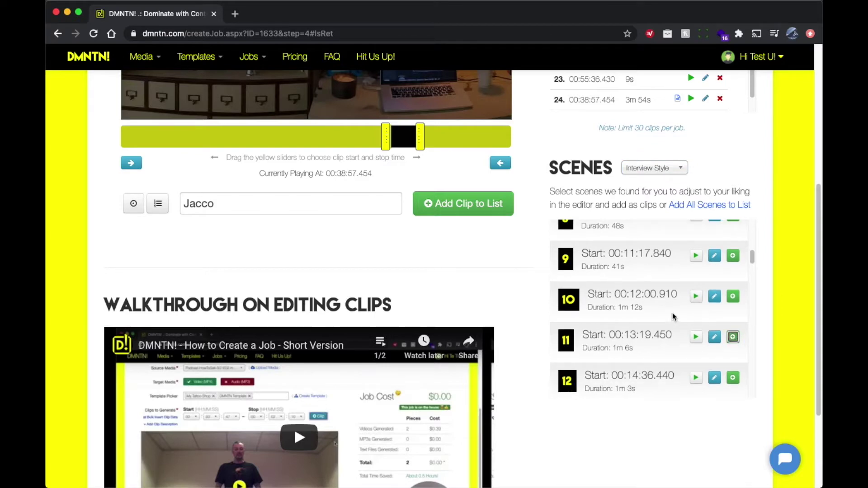
{"action": "scroll", "coordinate": [701, 298], "scroll_direction": "up", "scroll_amount": 1}
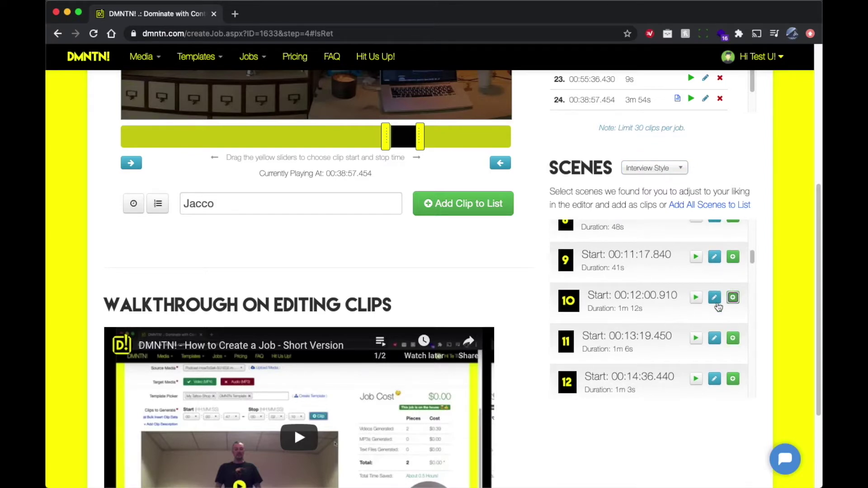
{"action": "scroll", "coordinate": [706, 303], "scroll_direction": "down", "scroll_amount": 15}
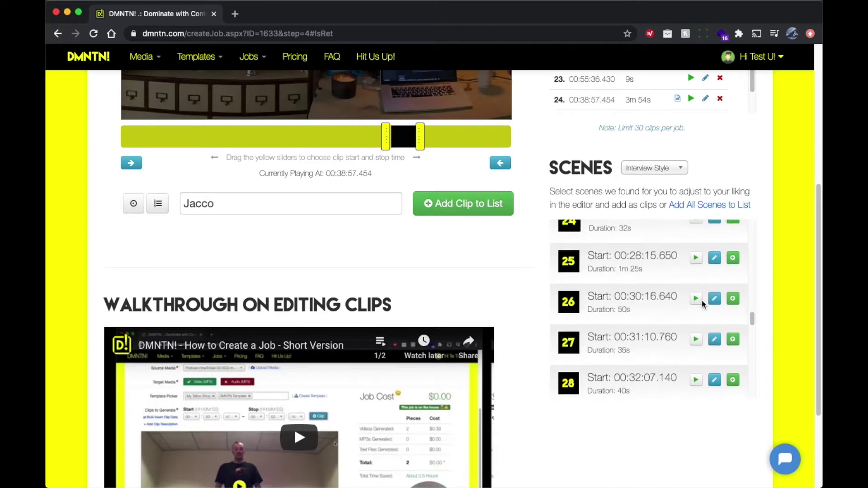
{"action": "scroll", "coordinate": [702, 300], "scroll_direction": "down", "scroll_amount": 3}
{"action": "left_click", "coordinate": [697, 246]}
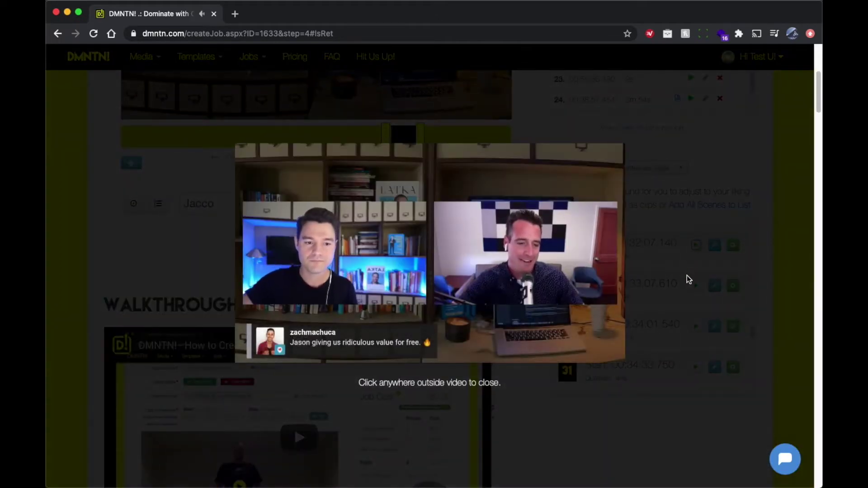
{"action": "left_click", "coordinate": [680, 292]}
Step: Preview another interview scene, add scene 30, and retime clip 29 to start 00:33:58.109 (34s)
{"action": "scroll", "coordinate": [720, 300], "scroll_direction": "down", "scroll_amount": 14}
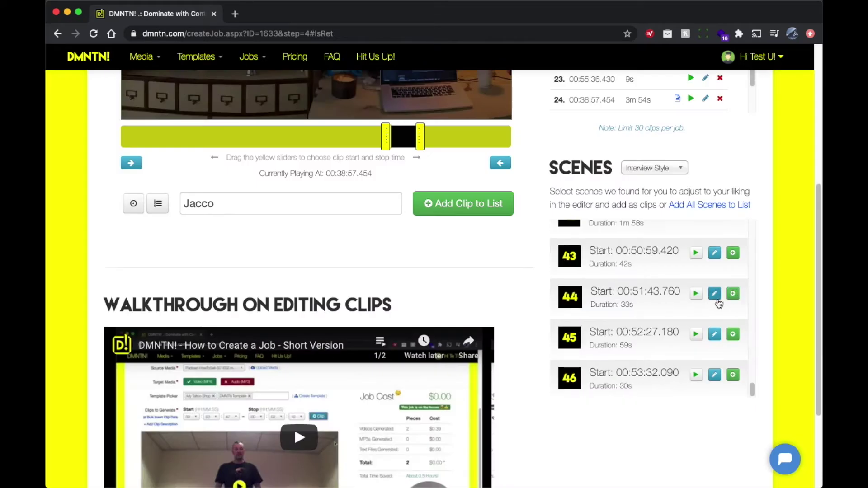
{"action": "scroll", "coordinate": [716, 303], "scroll_direction": "up", "scroll_amount": 4}
{"action": "scroll", "coordinate": [716, 305], "scroll_direction": "up", "scroll_amount": 6}
{"action": "scroll", "coordinate": [692, 113], "scroll_direction": "up", "scroll_amount": 2}
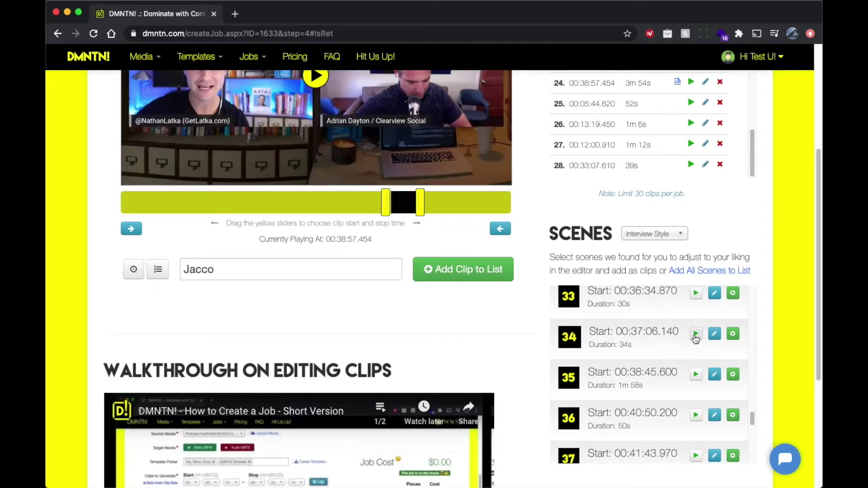
{"action": "scroll", "coordinate": [693, 335], "scroll_direction": "up", "scroll_amount": 4}
{"action": "left_click", "coordinate": [694, 336]}
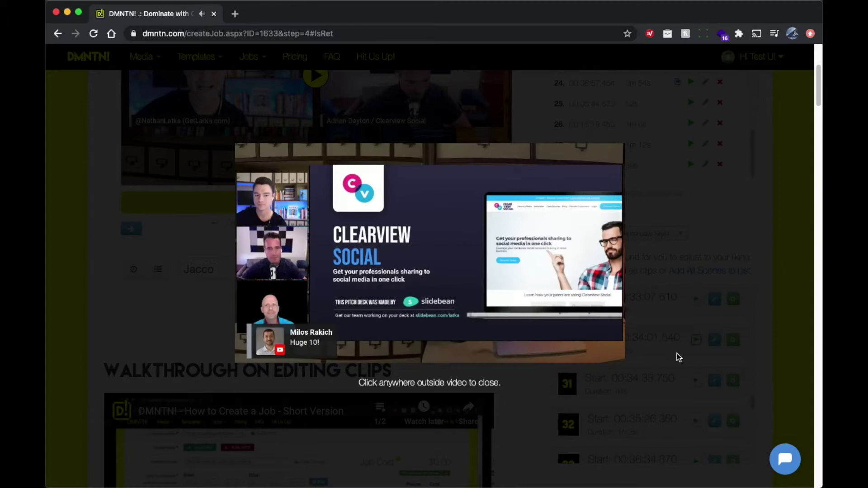
{"action": "left_click", "coordinate": [729, 345]}
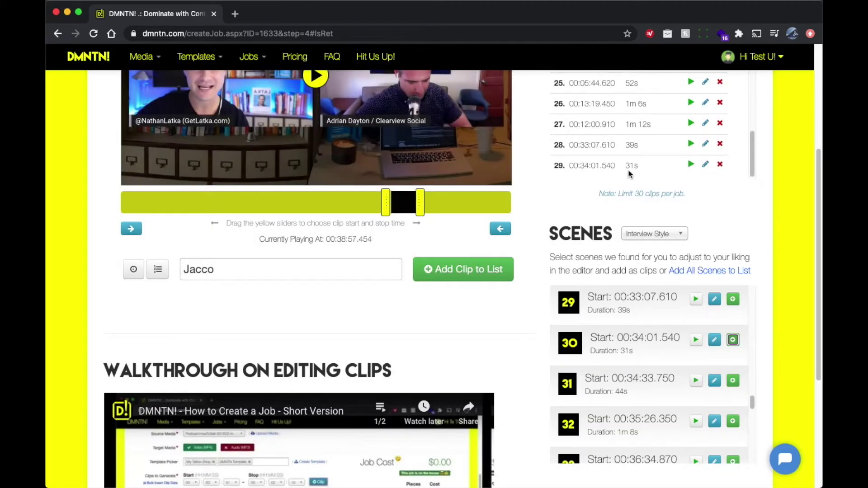
{"action": "left_click", "coordinate": [463, 269]}
{"action": "left_click_drag", "start_coordinate": [354, 321], "coordinate": [357, 325]}
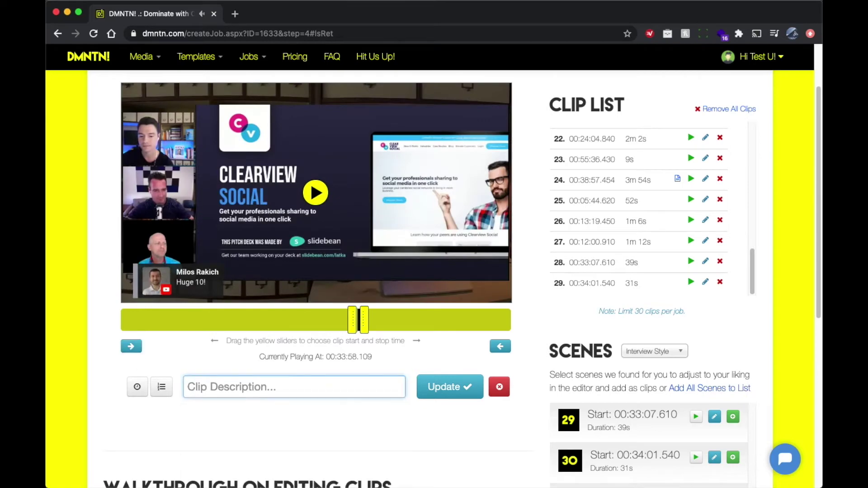
{"action": "left_click", "coordinate": [483, 403]}
Step: Set the suggested scenes back to Longest
{"action": "scroll", "coordinate": [683, 317], "scroll_direction": "down", "scroll_amount": 5}
{"action": "left_click", "coordinate": [655, 140]}
{"action": "left_click", "coordinate": [656, 225]}
{"action": "scroll", "coordinate": [723, 311], "scroll_direction": "down", "scroll_amount": 2}
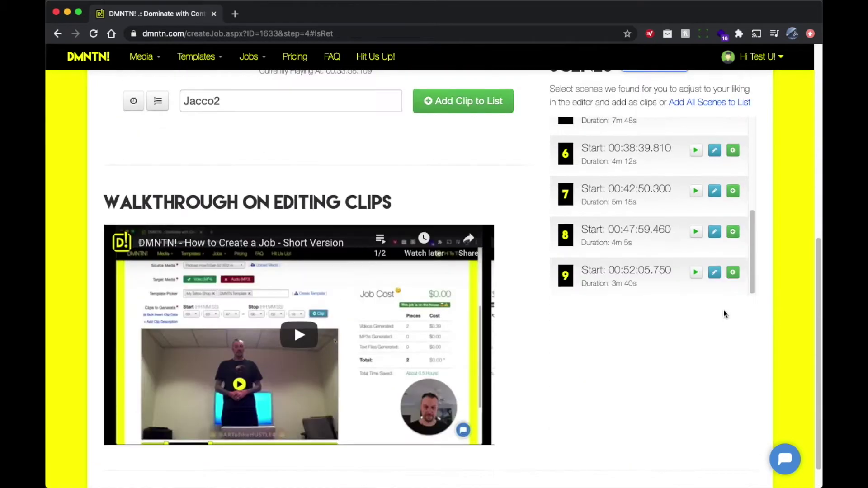
{"action": "scroll", "coordinate": [692, 381], "scroll_direction": "up", "scroll_amount": 3}
Step: Return to Job Details and review the Job Cost figures
{"action": "scroll", "coordinate": [784, 290], "scroll_direction": "up", "scroll_amount": 5}
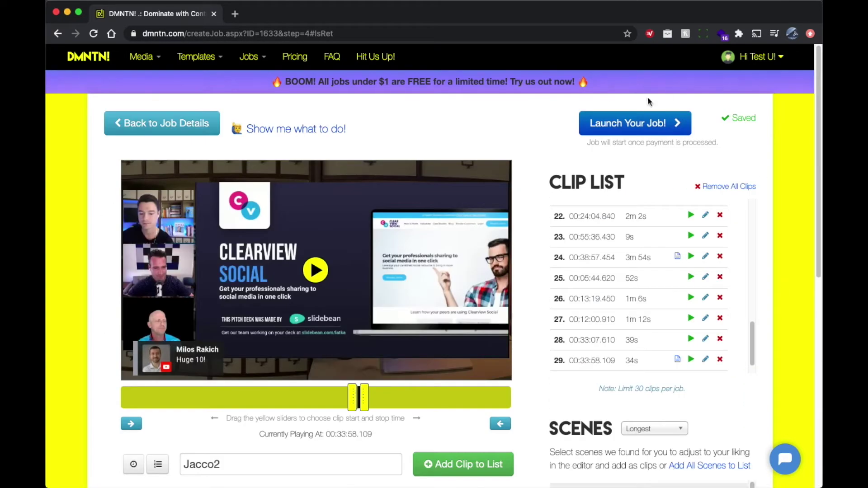
{"action": "left_click", "coordinate": [176, 121]}
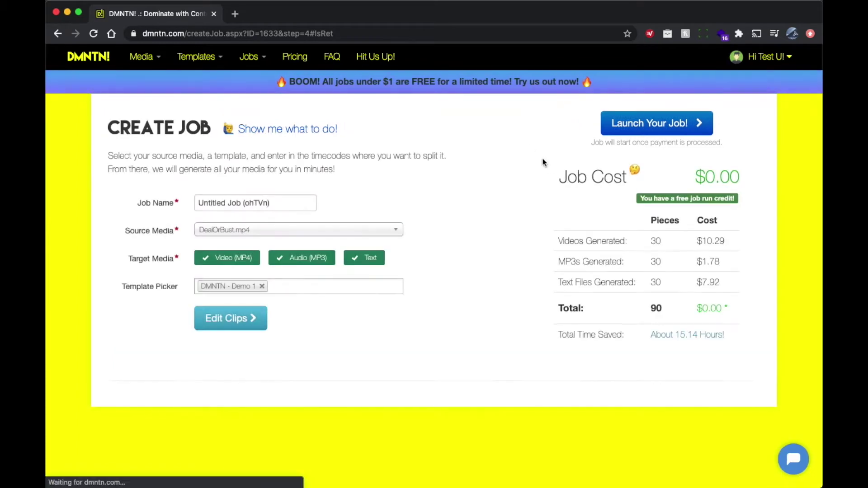
{"action": "left_click_drag", "start_coordinate": [579, 244], "coordinate": [734, 306]}
{"action": "left_click", "coordinate": [687, 274]}
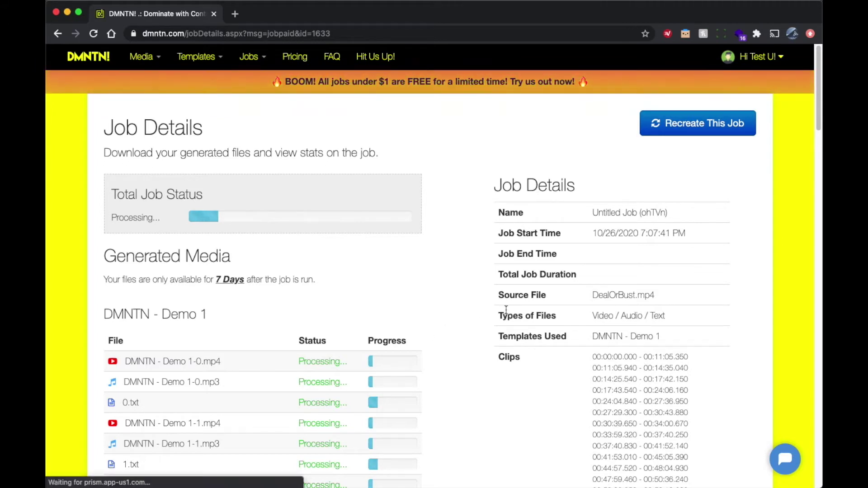
Step: Scroll the job's file list, then bring up the 'Your Scenes Are Ready' email
{"action": "scroll", "coordinate": [481, 271], "scroll_direction": "down", "scroll_amount": 12}
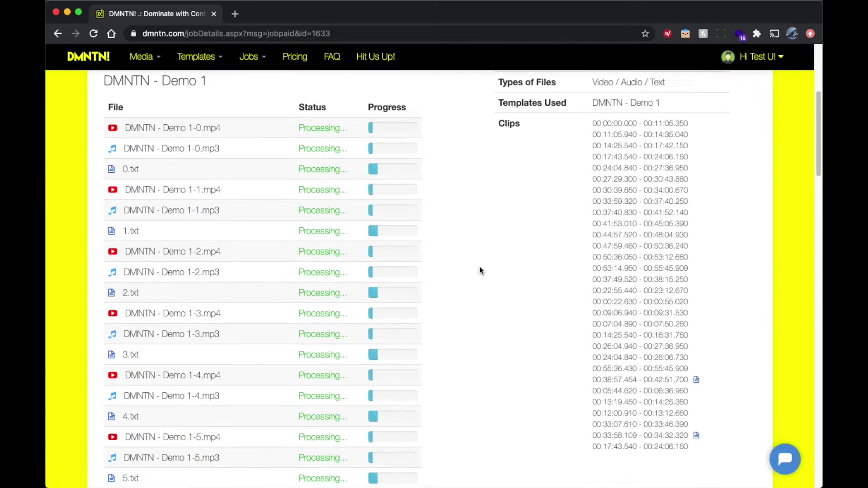
{"action": "scroll", "coordinate": [481, 270], "scroll_direction": "down", "scroll_amount": 20}
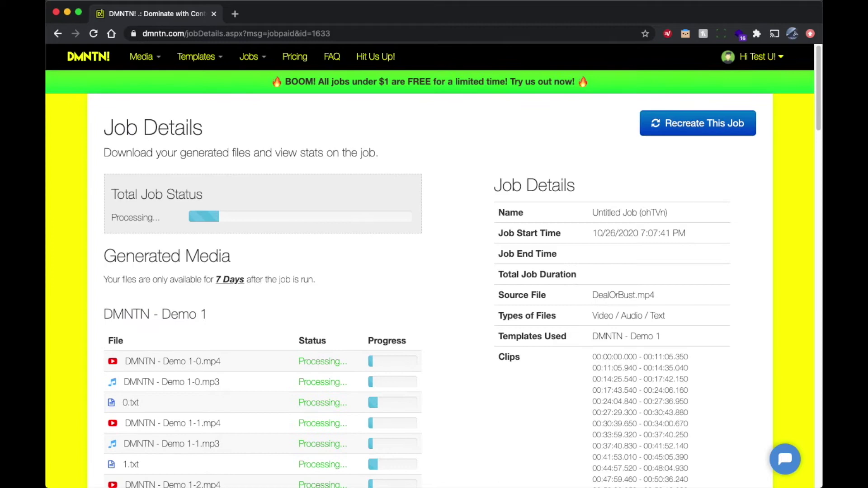
{"action": "left_click", "coordinate": [335, 50]}
{"action": "left_click_drag", "start_coordinate": [360, 45], "coordinate": [510, 36]}
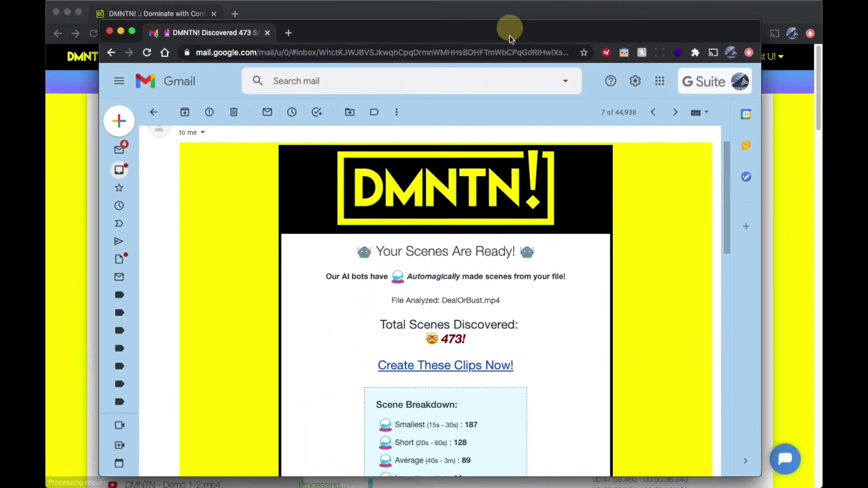
{"action": "left_click_drag", "start_coordinate": [379, 251], "coordinate": [510, 285]}
{"action": "left_click", "coordinate": [520, 291]}
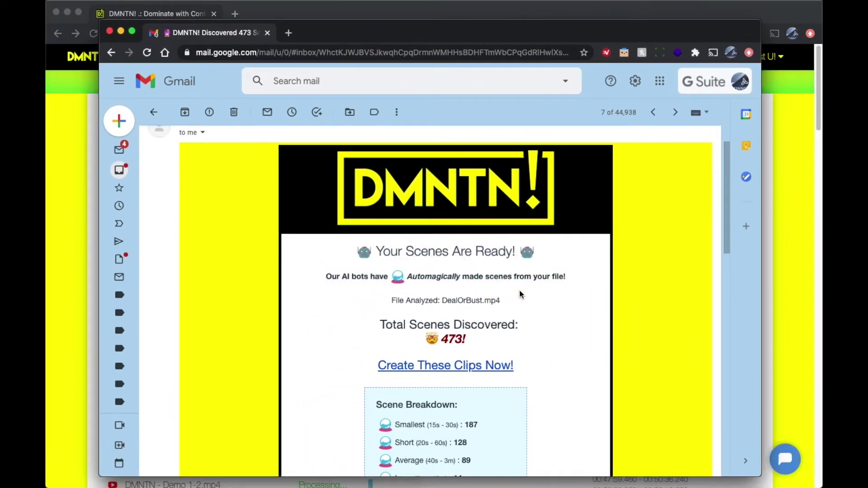
{"action": "scroll", "coordinate": [482, 305], "scroll_direction": "down", "scroll_amount": 1}
{"action": "scroll", "coordinate": [462, 303], "scroll_direction": "down", "scroll_amount": 1}
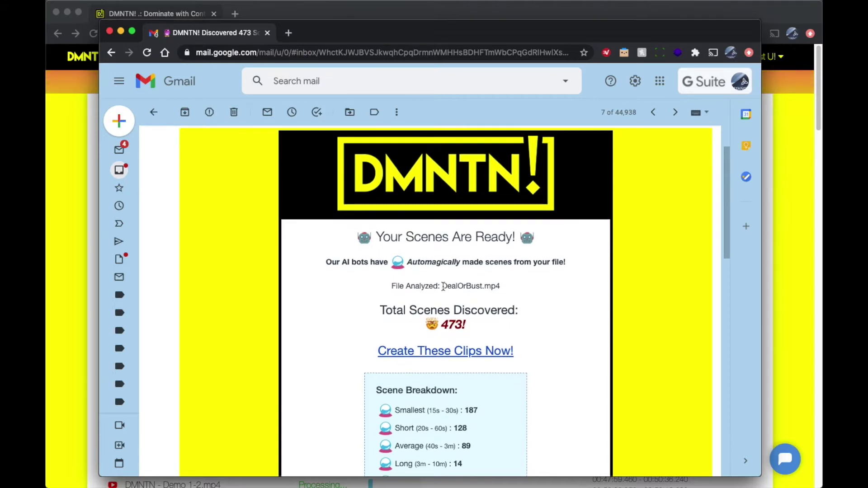
{"action": "left_click_drag", "start_coordinate": [443, 287], "coordinate": [506, 287]}
{"action": "left_click", "coordinate": [532, 316]}
{"action": "scroll", "coordinate": [533, 315], "scroll_direction": "down", "scroll_amount": 5}
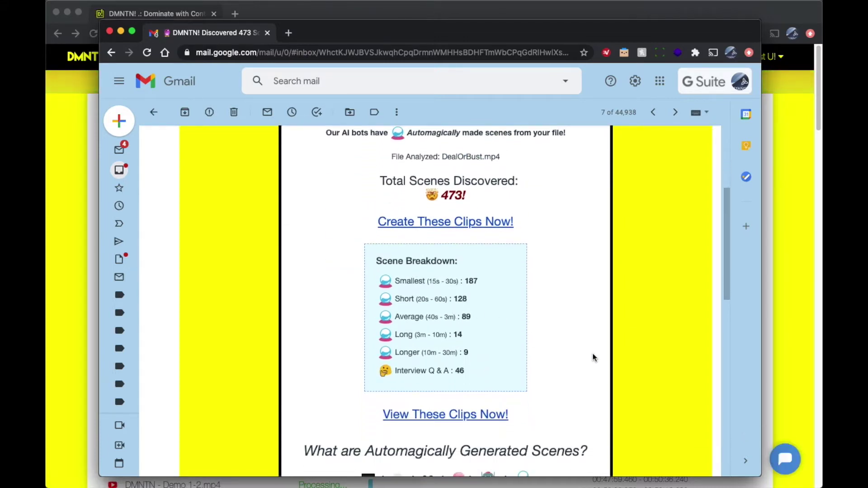
{"action": "scroll", "coordinate": [593, 358], "scroll_direction": "down", "scroll_amount": 8}
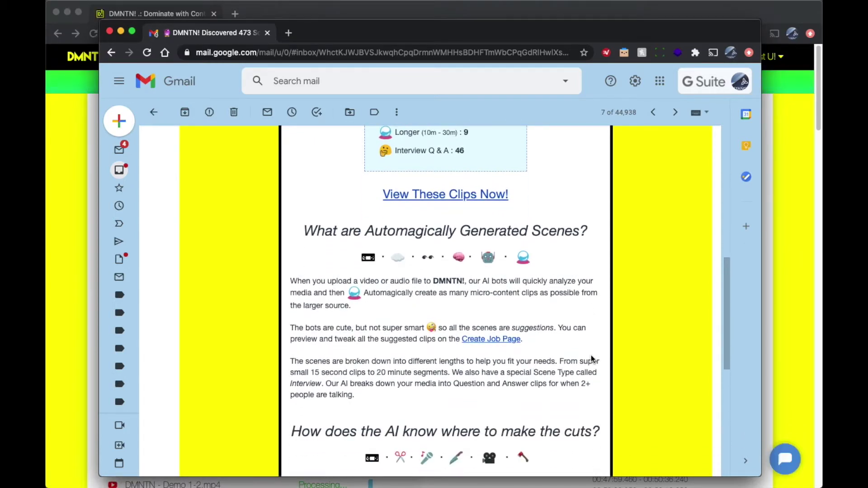
{"action": "scroll", "coordinate": [591, 359], "scroll_direction": "down", "scroll_amount": 9}
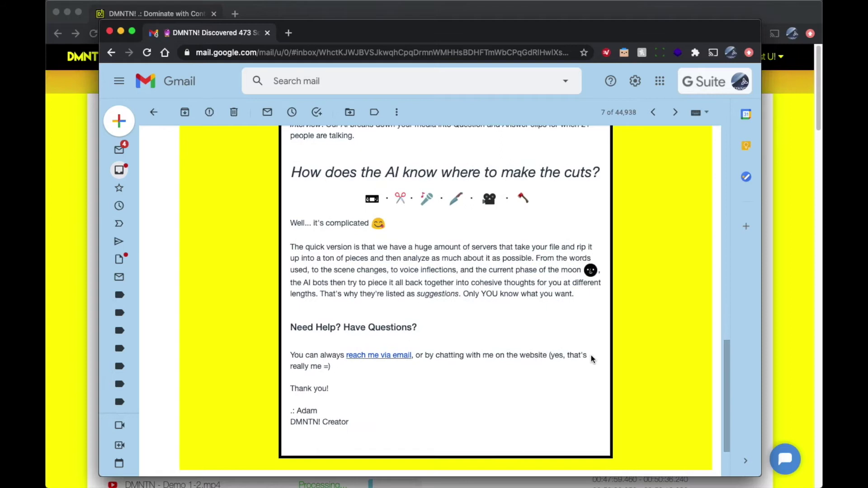
Step: Close Gmail, highlight the 4m 22s job details, and scroll through the 90 generated files
{"action": "left_click", "coordinate": [267, 34]}
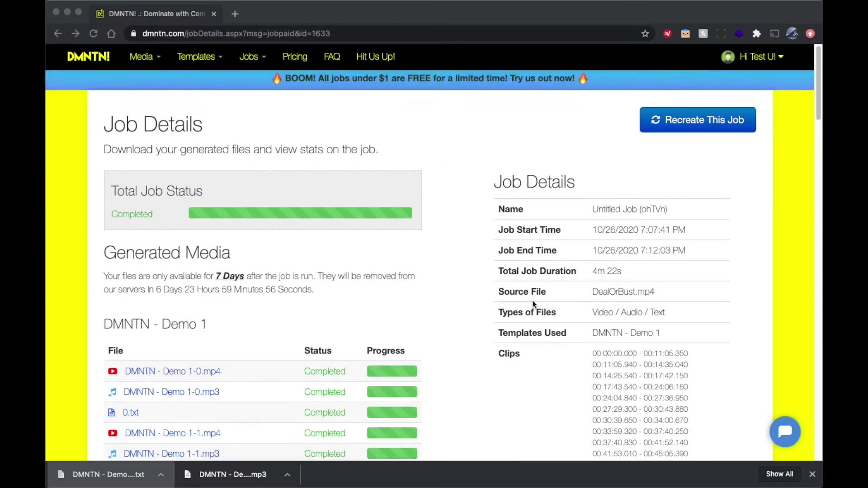
{"action": "left_click", "coordinate": [616, 270]}
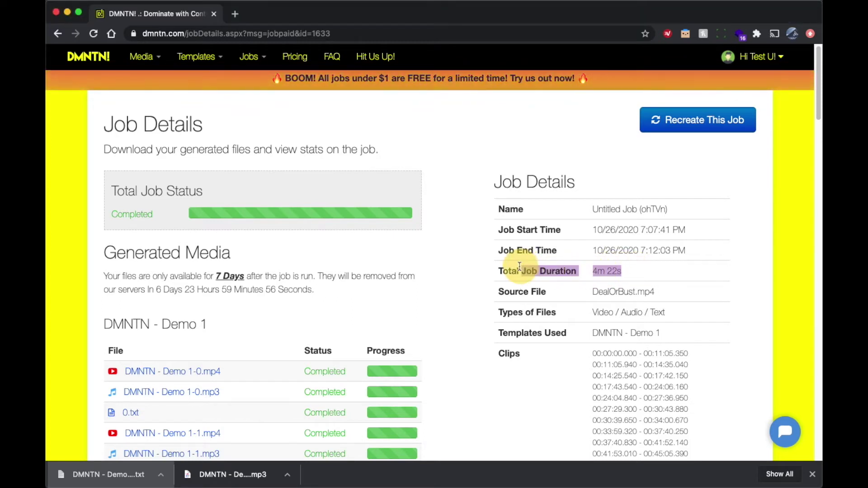
{"action": "left_click_drag", "start_coordinate": [520, 267], "coordinate": [499, 275]}
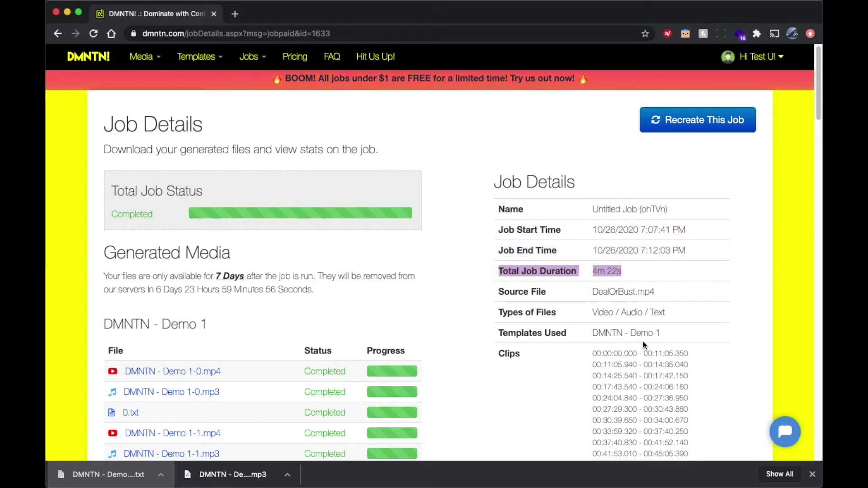
{"action": "scroll", "coordinate": [480, 319], "scroll_direction": "down", "scroll_amount": 15}
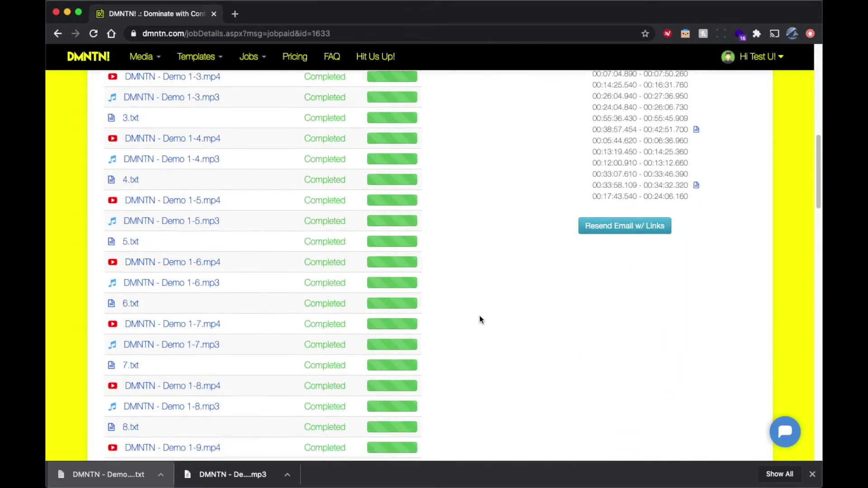
{"action": "scroll", "coordinate": [480, 319], "scroll_direction": "down", "scroll_amount": 20}
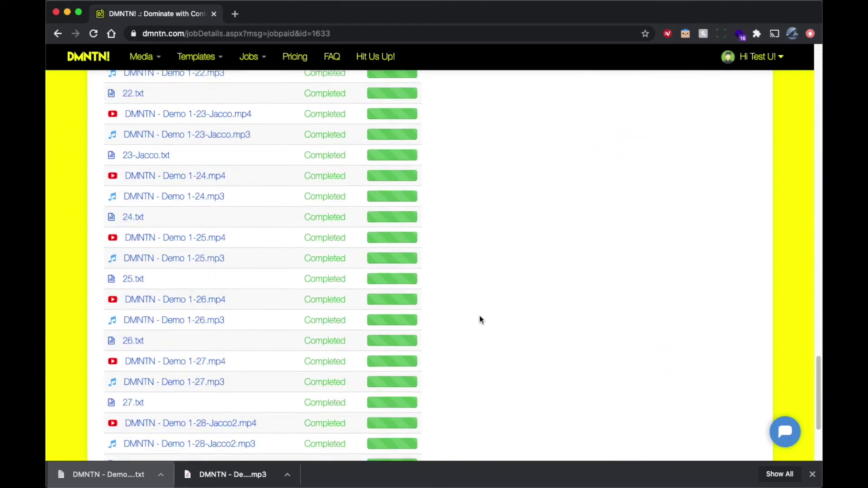
{"action": "scroll", "coordinate": [480, 320], "scroll_direction": "up", "scroll_amount": 20}
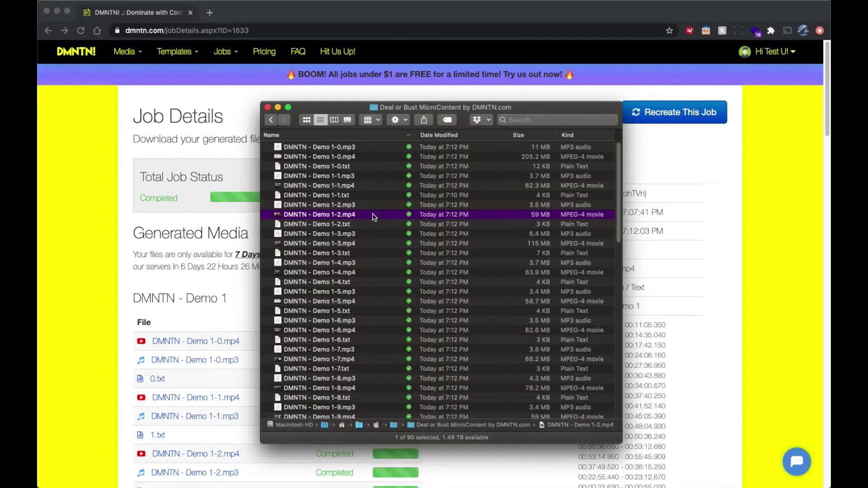
Step: Quick Look DMNTN - Demo 1-2.mp4 and scrub to about 02:39 to see the outro
{"action": "key", "text": "space"}
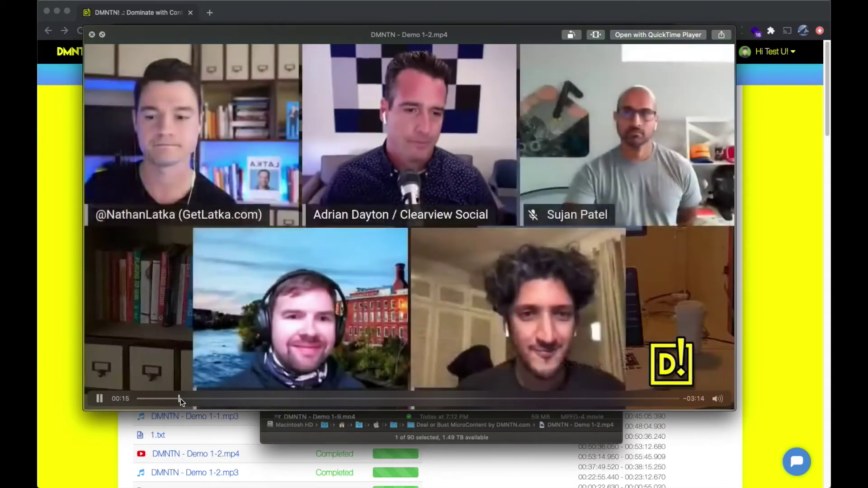
{"action": "left_click_drag", "start_coordinate": [183, 398], "coordinate": [557, 398]}
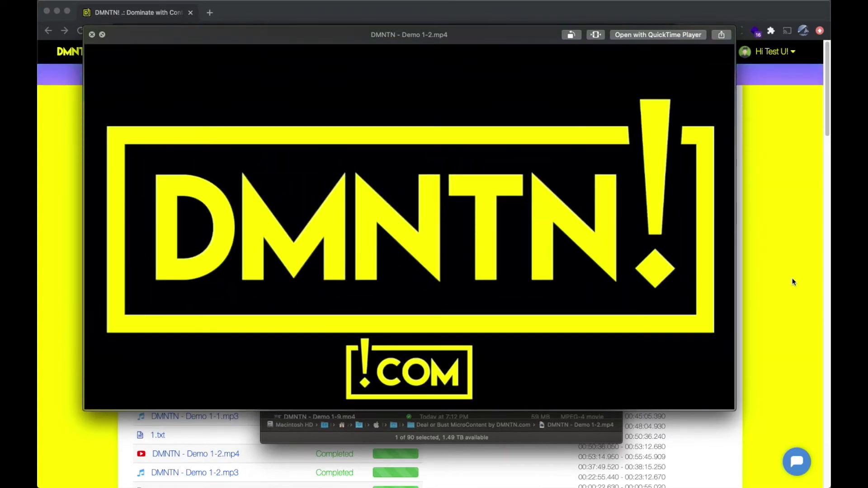
Step: Play the Demo 1-2.mp3 audio and read the Demo 1-2.txt transcript in Quick Look, then scroll down the clip list
{"action": "key", "text": "Up"}
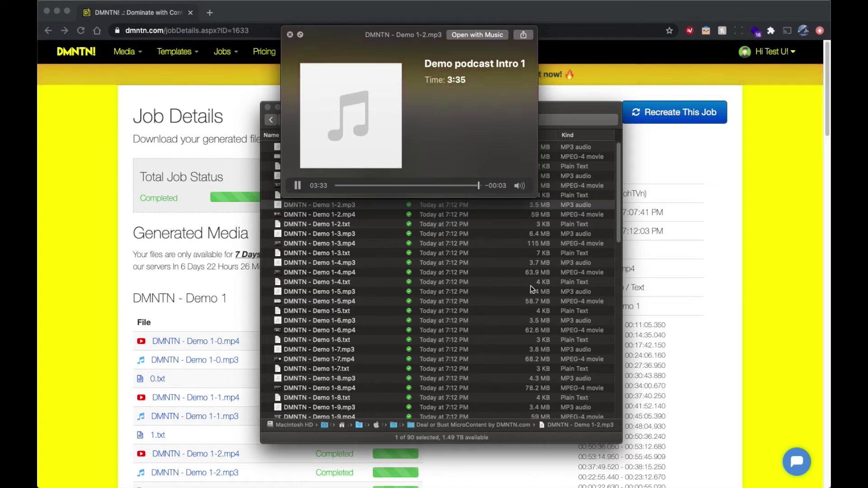
{"action": "key", "text": "space"}
{"action": "left_click", "coordinate": [344, 225]}
{"action": "key", "text": "space"}
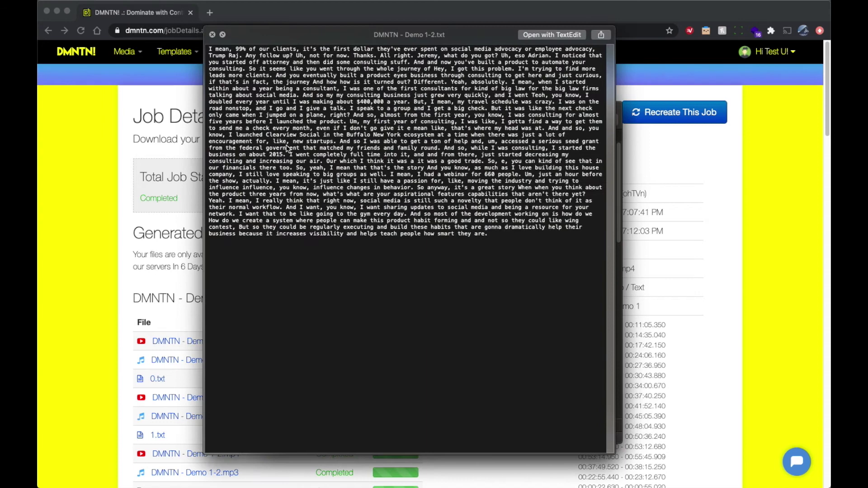
{"action": "left_click_drag", "start_coordinate": [213, 52], "coordinate": [217, 52]}
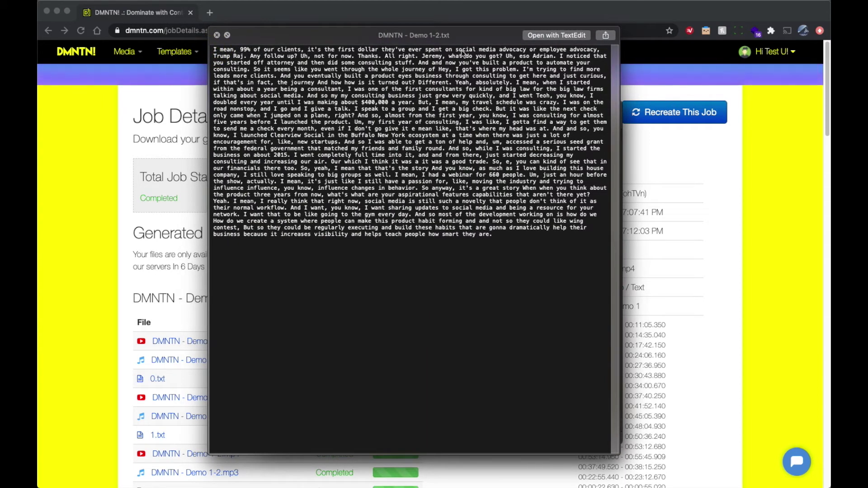
{"action": "key", "text": "space"}
{"action": "scroll", "coordinate": [357, 383], "scroll_direction": "down", "scroll_amount": 15}
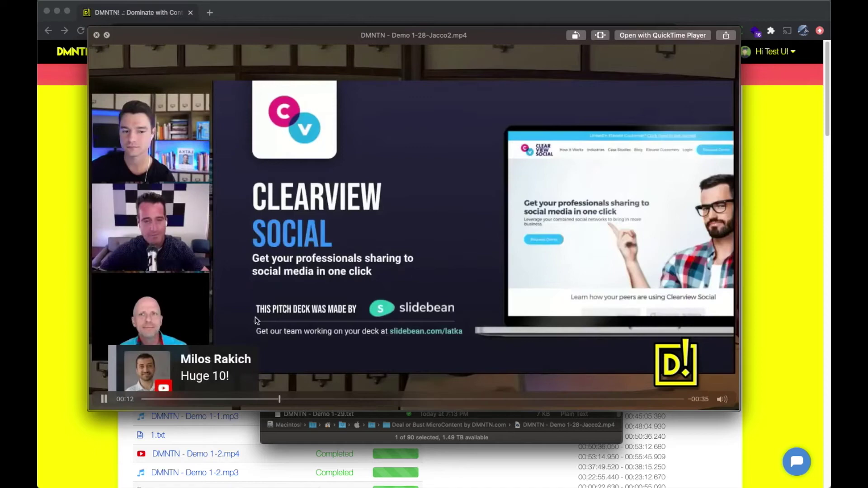
Step: Scrub the Demo 1-28-Jacco2.mp4 preview to 00:42, then check its Demo 1-28-Jacco2.txt transcript
{"action": "left_click_drag", "start_coordinate": [290, 400], "coordinate": [694, 398]}
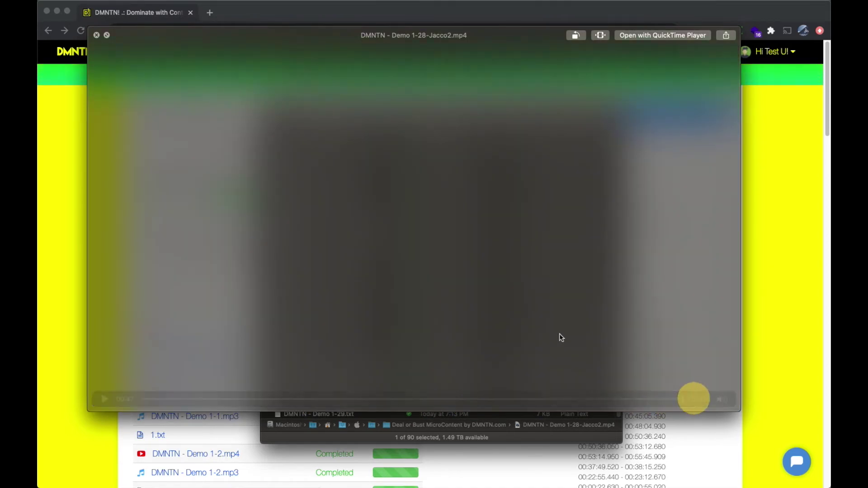
{"action": "key", "text": "space"}
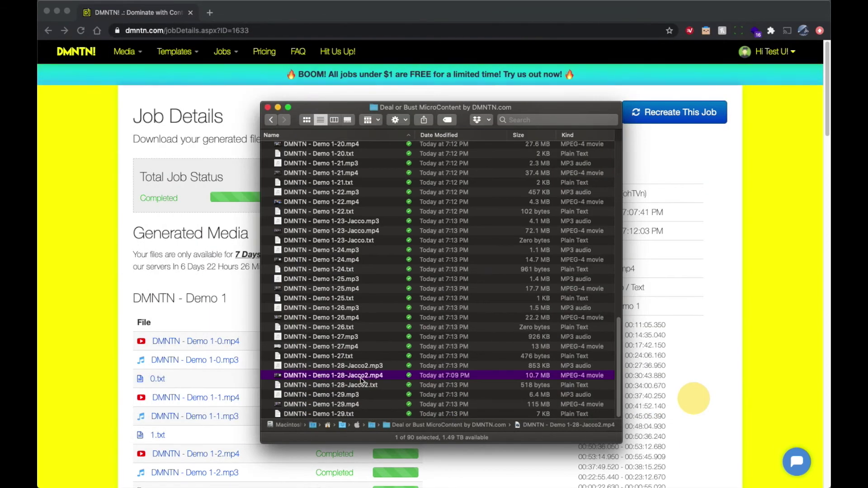
{"action": "left_click", "coordinate": [363, 384]}
{"action": "key", "text": "space"}
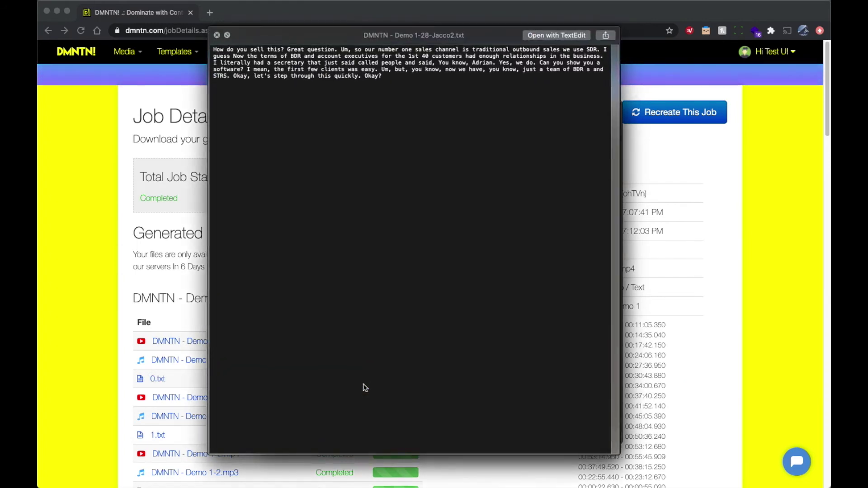
{"action": "key", "text": "space"}
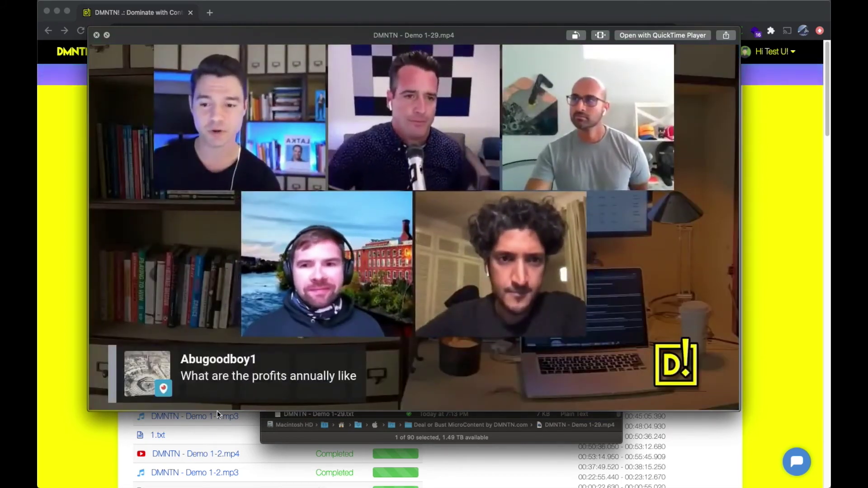
Step: Skim the Demo 1-29.mp4 preview by jumping ahead to 03:33, then close it
{"action": "mouse_move", "coordinate": [220, 402]}
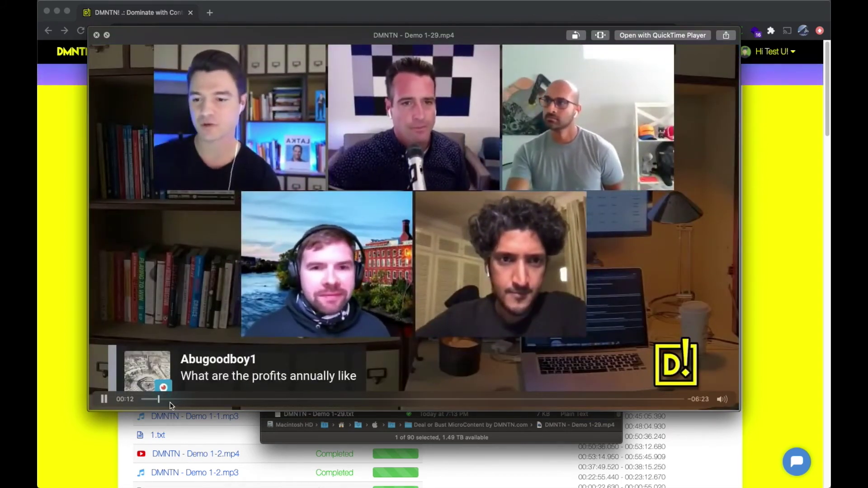
{"action": "left_click_drag", "start_coordinate": [161, 399], "coordinate": [665, 399]}
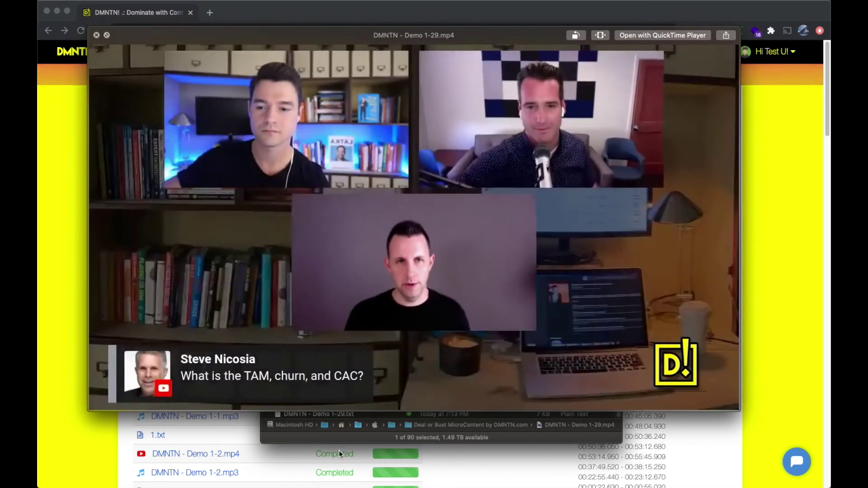
{"action": "key", "text": "space"}
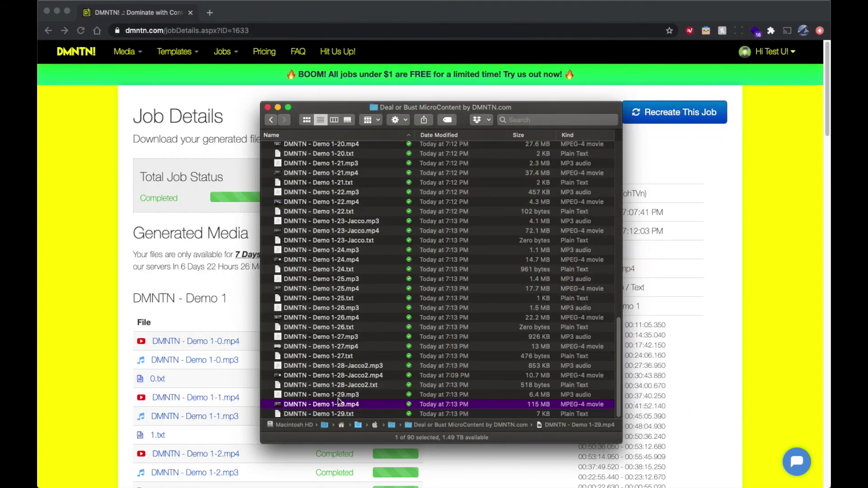
Step: Preview the Demo 1-29.txt transcript in Quick Look and scroll through it
{"action": "left_click", "coordinate": [345, 413]}
{"action": "key", "text": "space"}
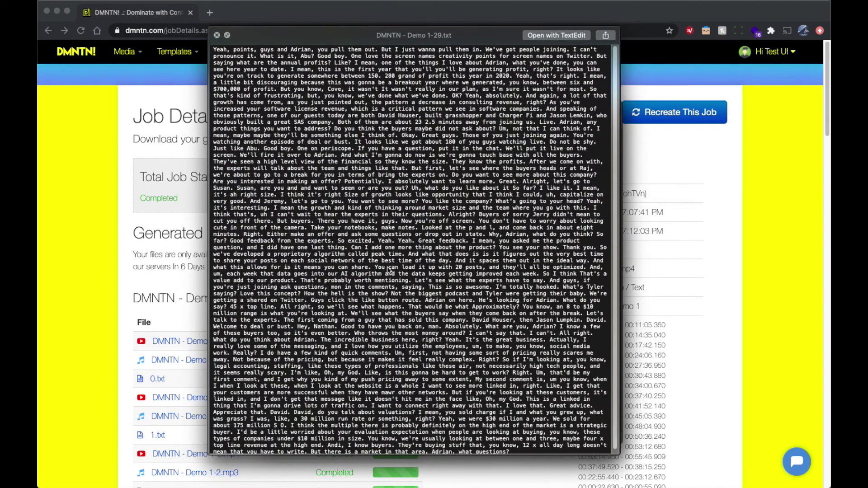
{"action": "scroll", "coordinate": [389, 270], "scroll_direction": "down", "scroll_amount": 1}
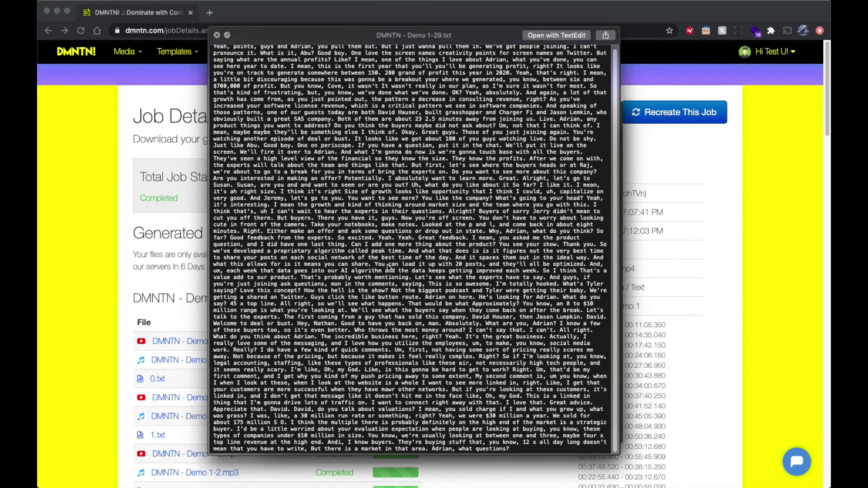